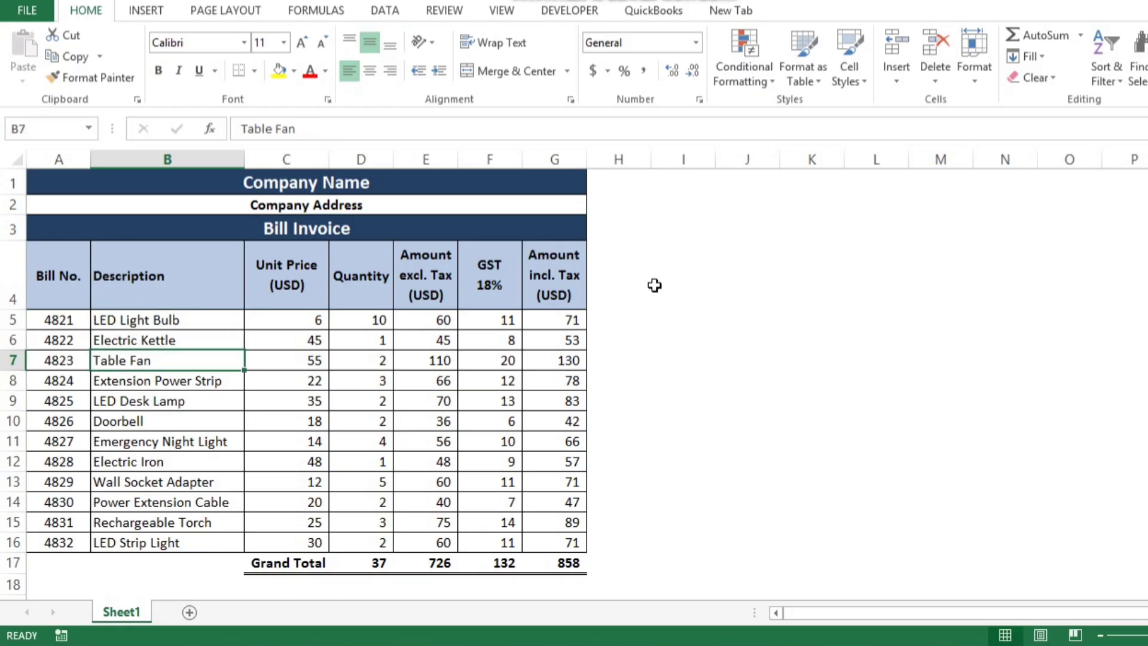
Examine the GST 18% column of the finished sample invoice and the formulas behind its amounts
key("Right")
key("Right")
key("Right")
key("Right")
key("Up")
key("Up")
key("Up")
key("Up")
key("Up")
key("Up")
key("Up")
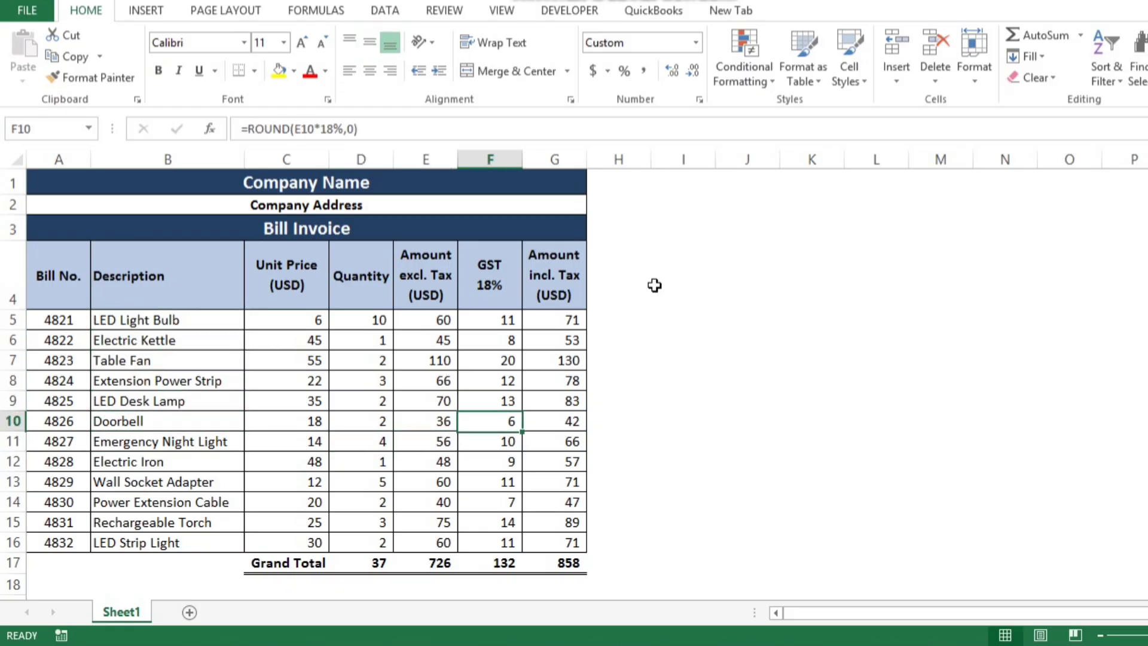
key("Down")
key("Down")
key("Down")
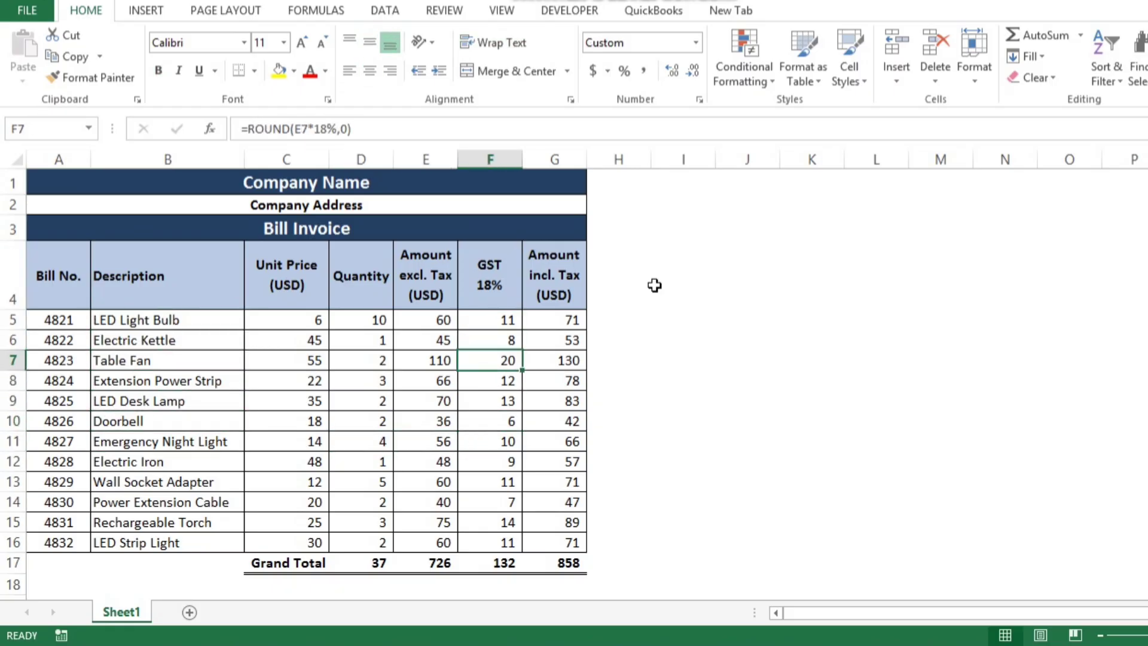
Review the Amount incl. Tax column of the sample invoice down to the Grand Total row
key("Right")
key("Up")
key("Down")
key("Down")
key("Down")
key("Down")
key("Down")
key("Down")
key("Down")
key("Down")
key("Down")
key("Down")
key("Down")
key("Down")
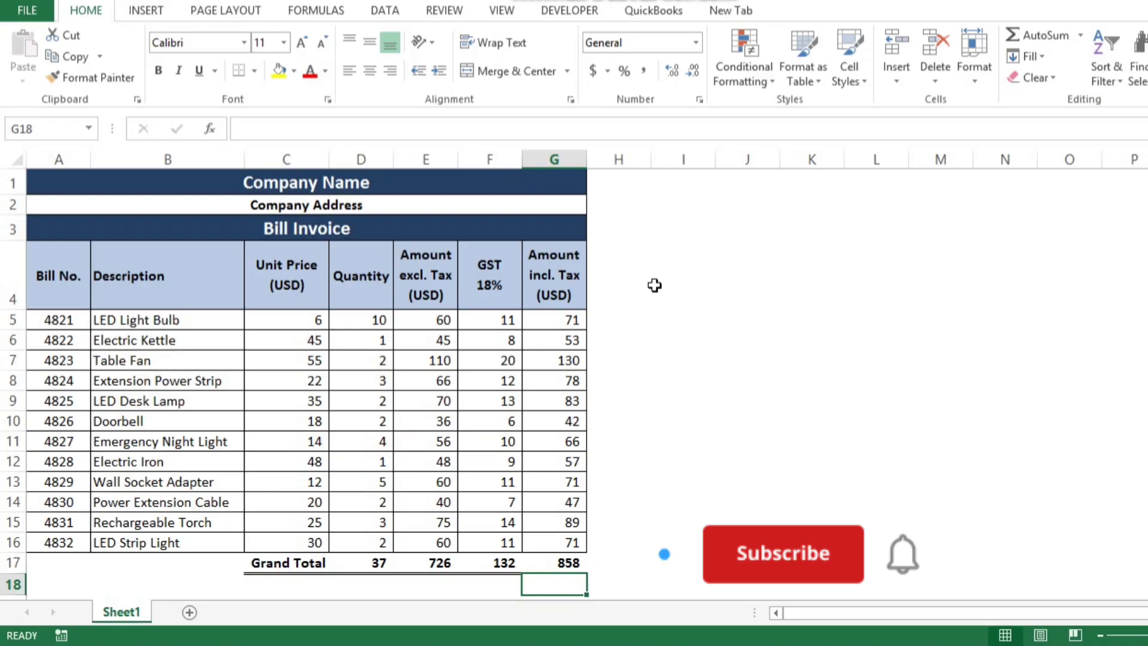
key("Up")
key("Up")
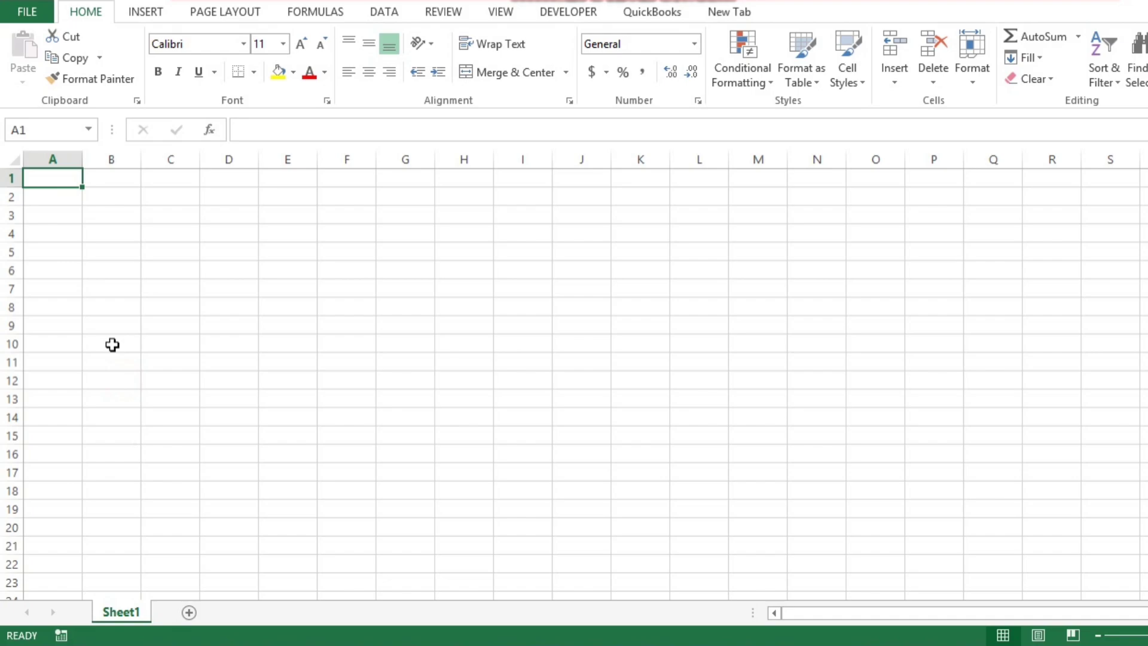
Merge and center A1:G1 on the blank sheet and enter the heading "Company Name"
key("Down")
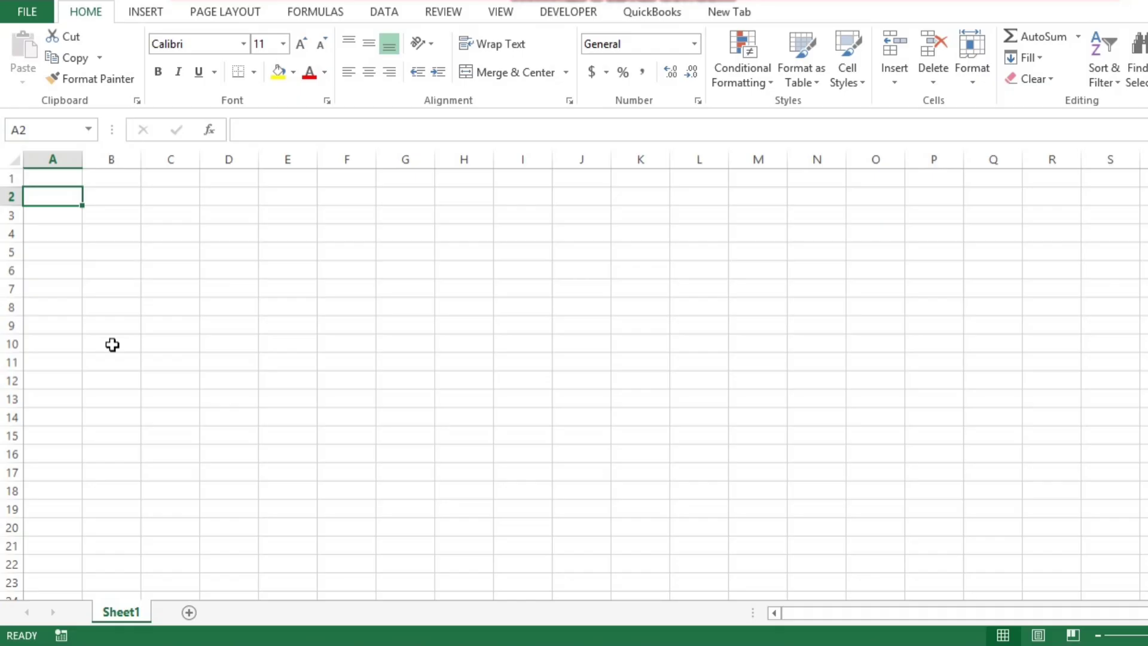
key("Up")
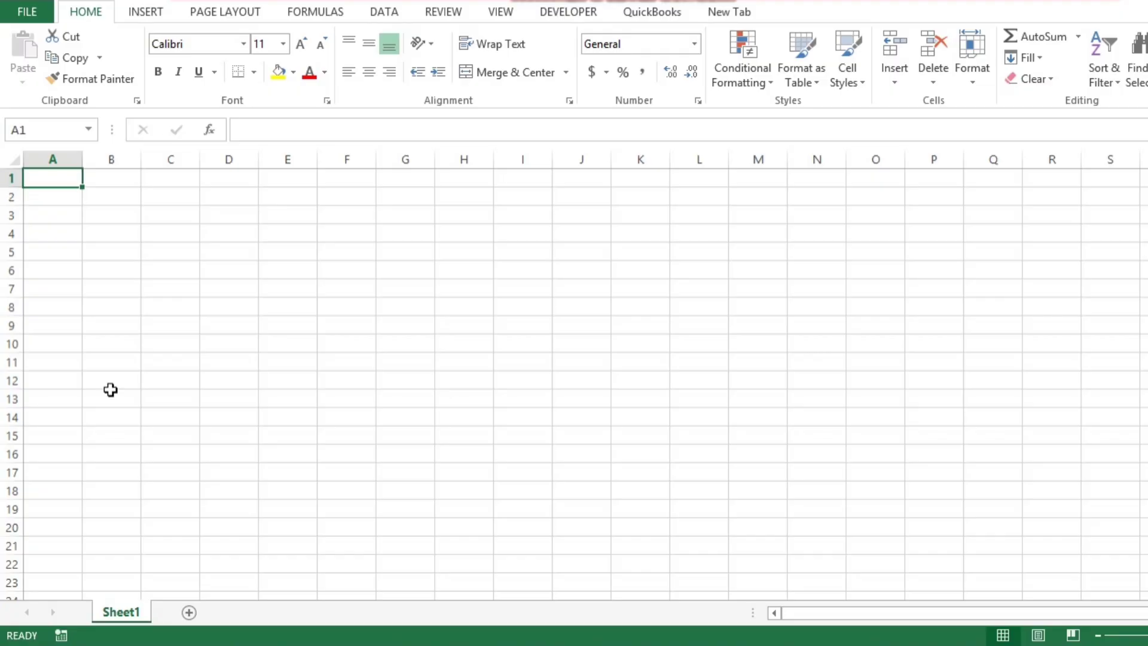
key("shift+Right")
key("shift+Right")
key("shift+Right")
key("shift+Right")
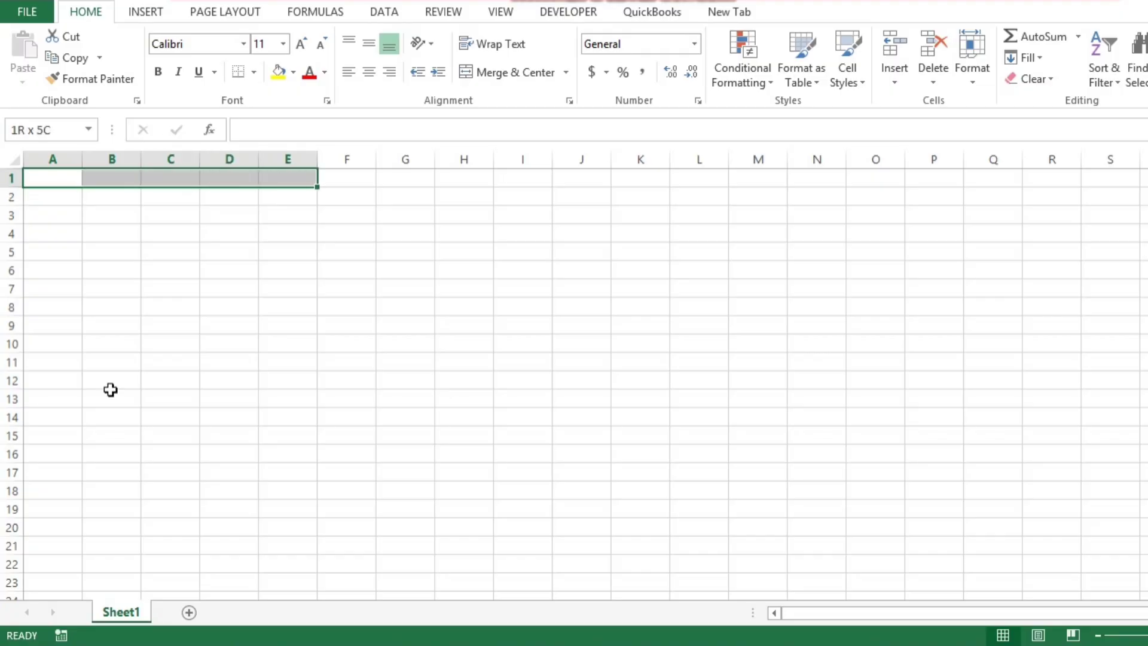
key("shift+Right")
key("shift+Right")
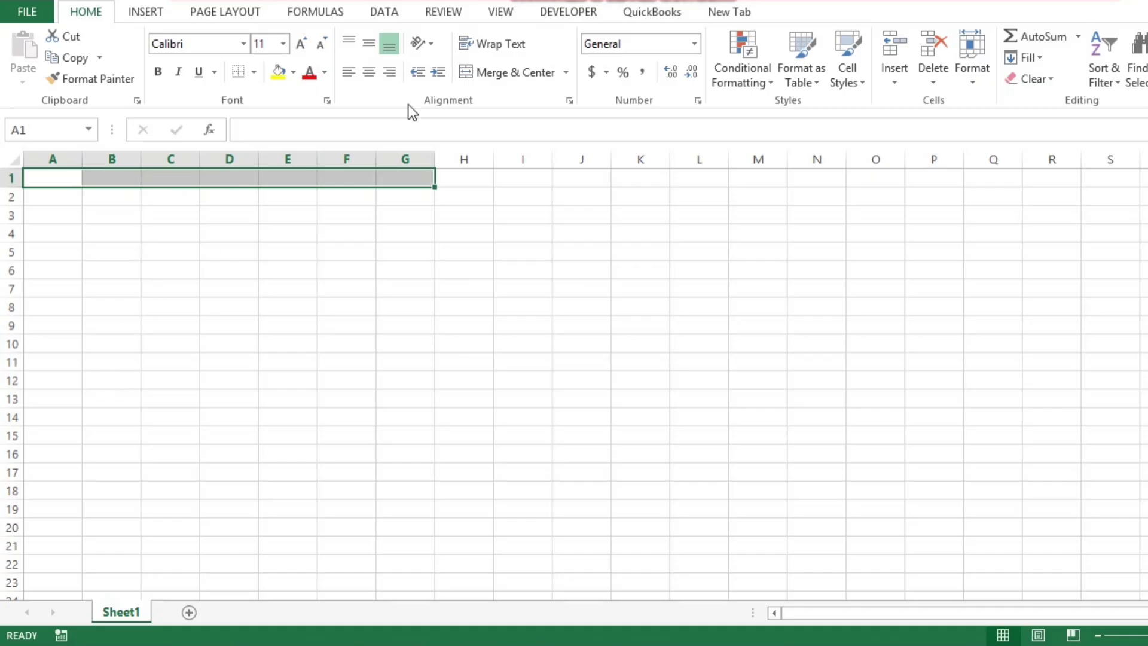
left_click(489, 71)
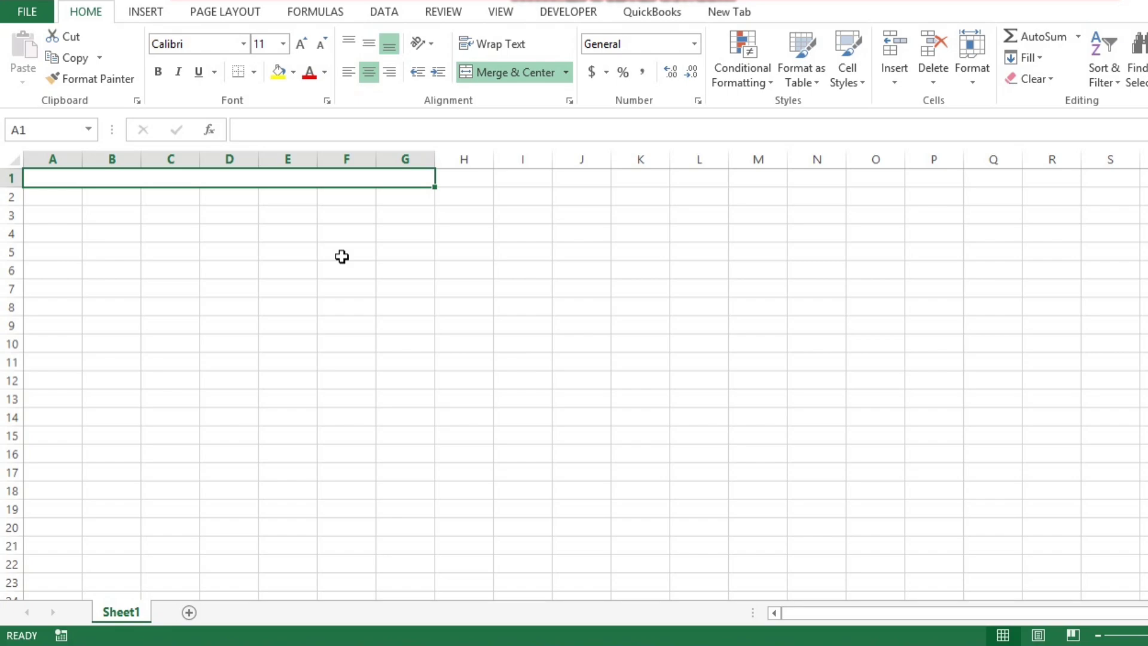
type("Company Name")
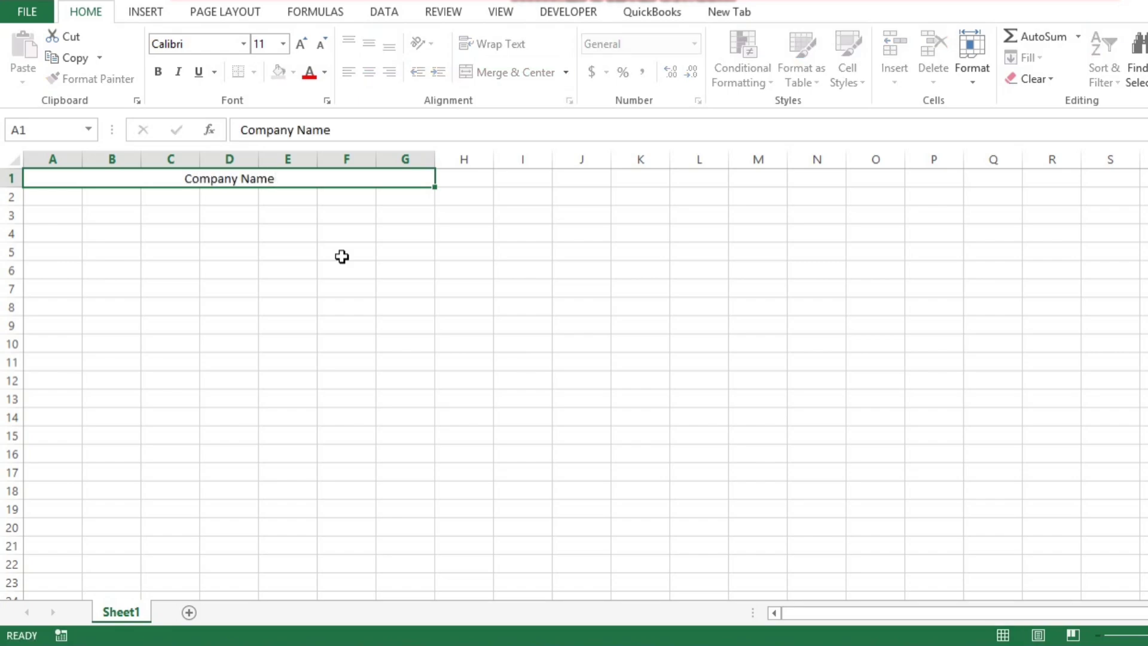
key("Return")
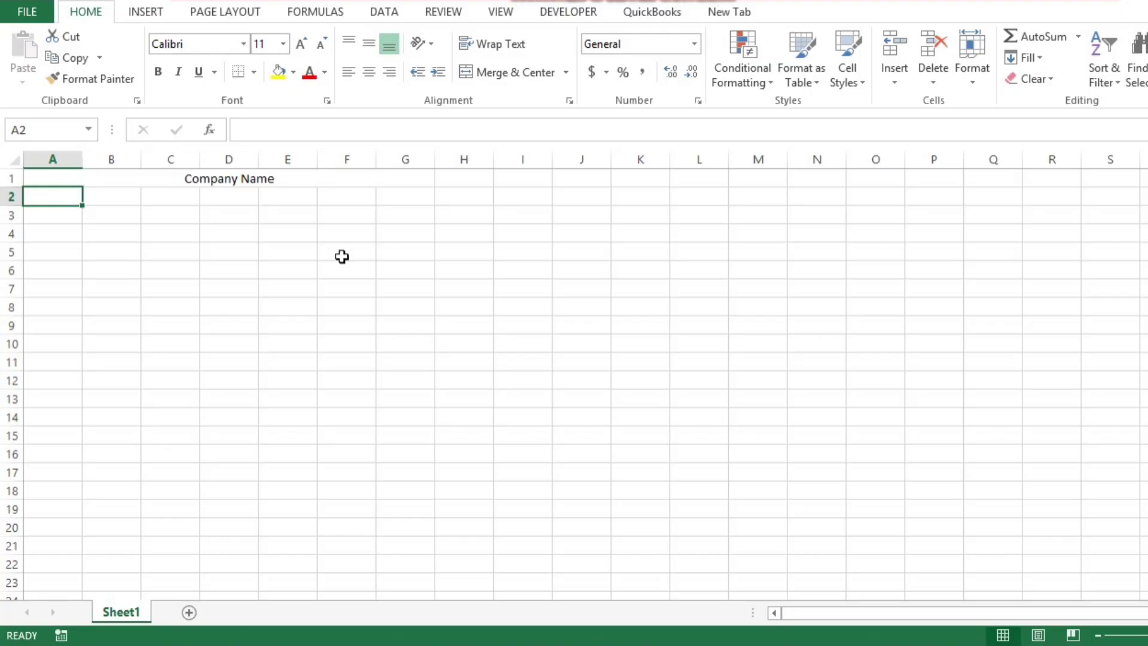
Merge and center A2:G2 and enter "Company Address" in it
key("shift+Right")
key("shift+Right")
key("shift+Right")
key("shift+Right")
key("shift+Right")
key("shift+Right")
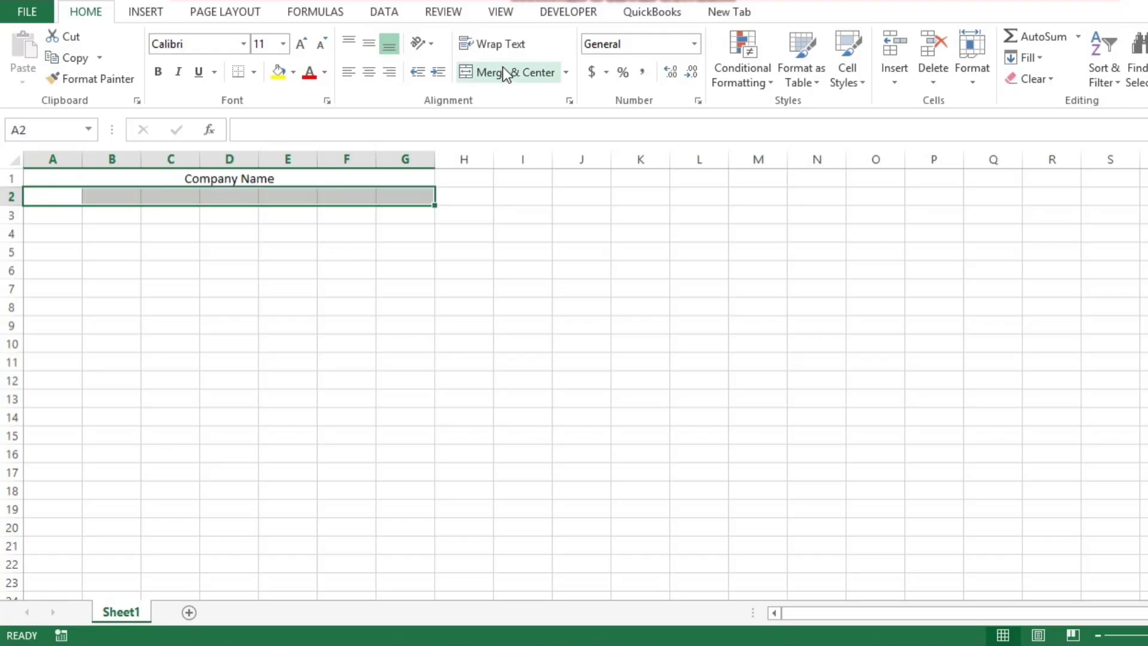
left_click(505, 73)
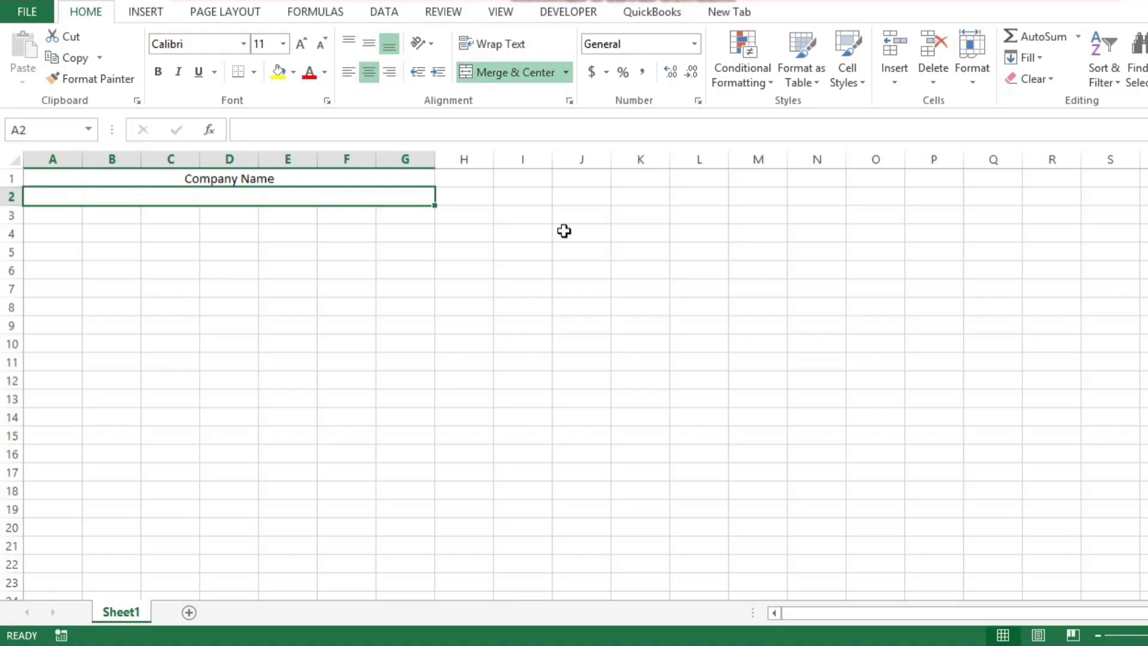
type("Company Address")
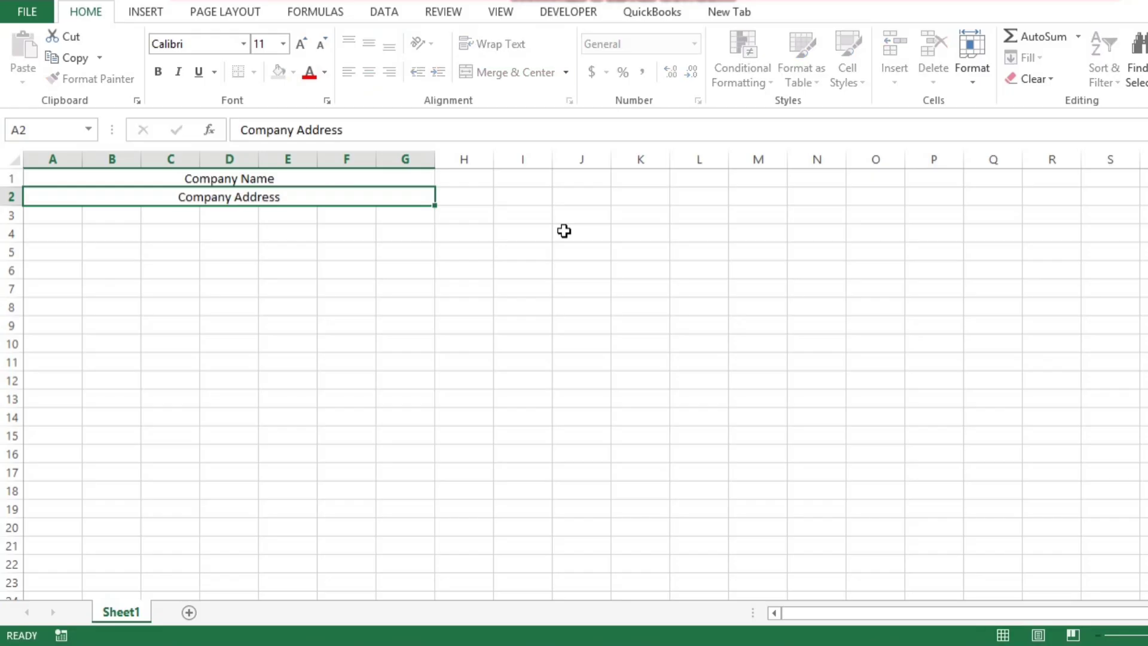
key("Return")
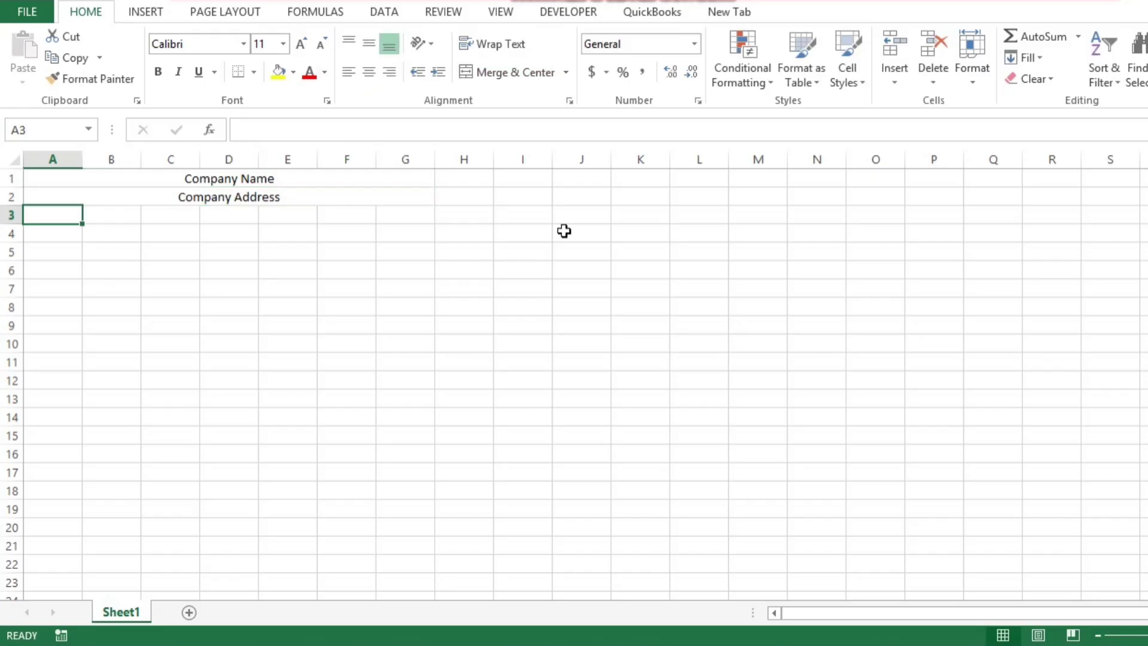
Merge and center A3:G3 and enter the title "Bill Invoice"
key("shift+Right")
key("shift+Right")
key("shift+Right")
key("shift+Right")
key("shift+Right")
key("shift+Right")
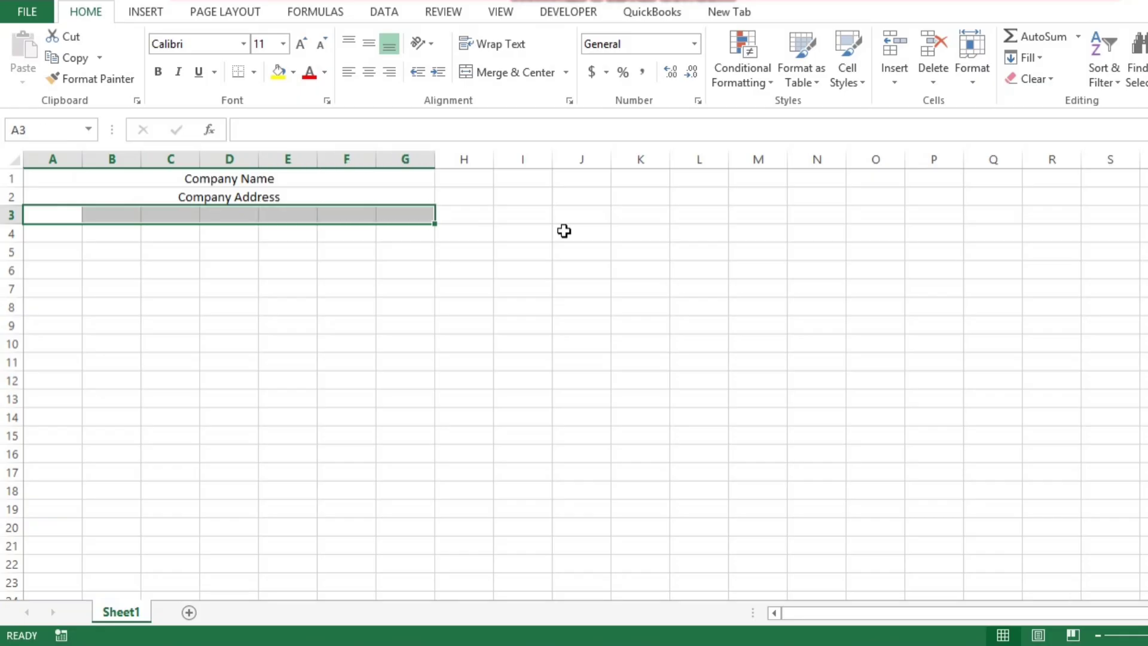
left_click(524, 74)
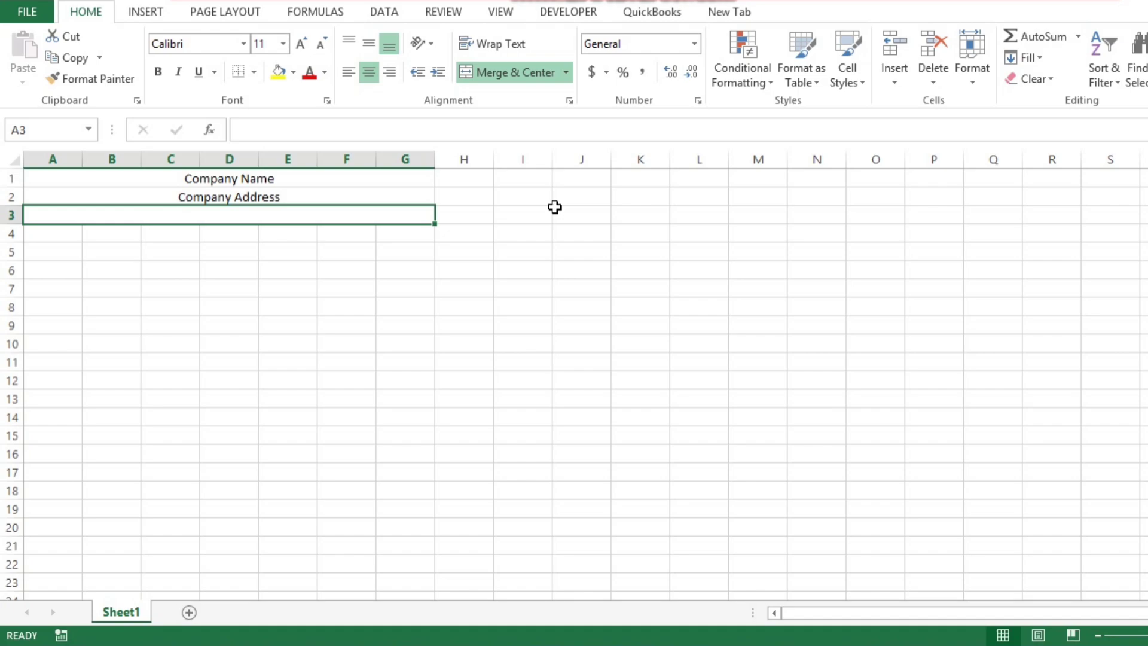
type("Bill Invoice")
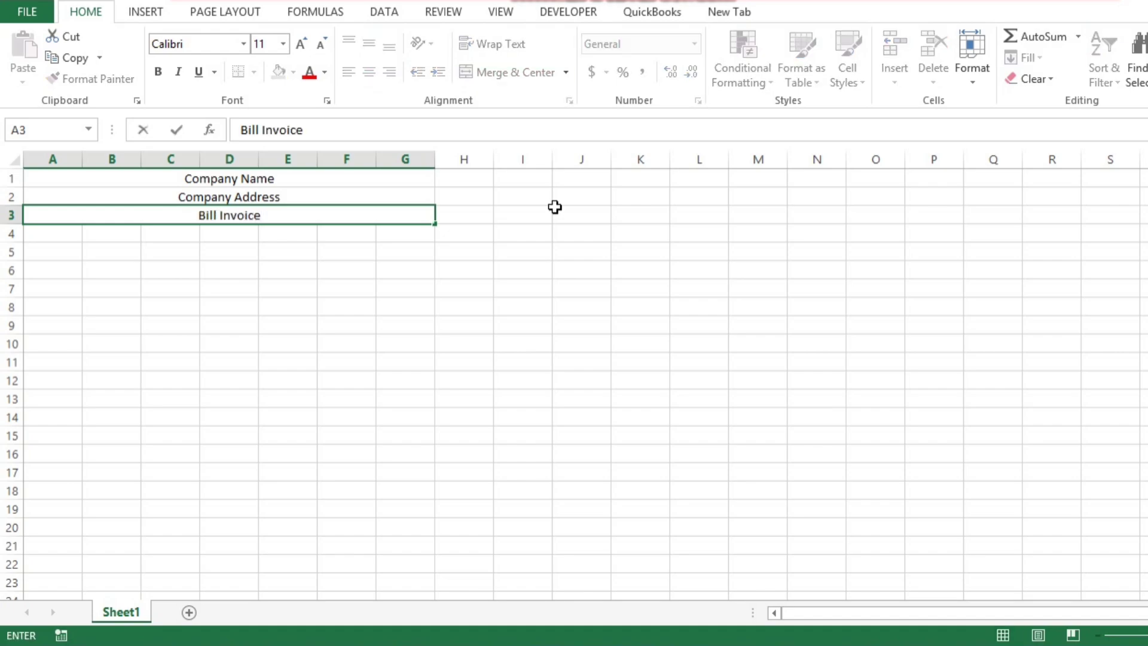
key("Return")
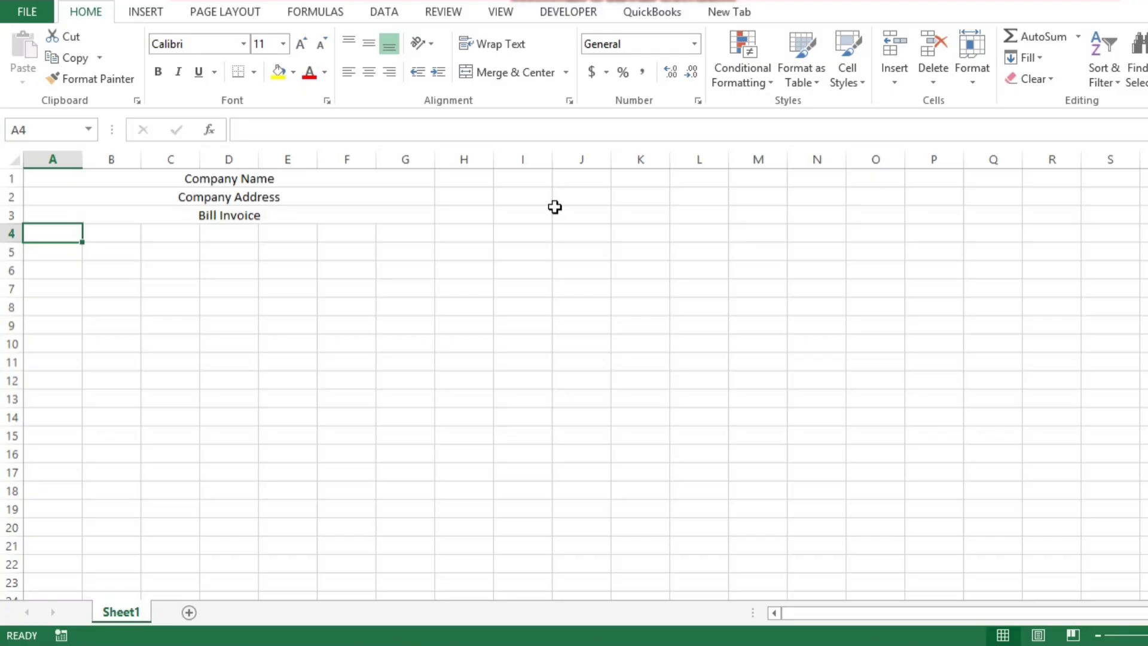
Enter the column headers "Bill No." in A4 and "Description" in B4
type("Bill No.")
key("Tab")
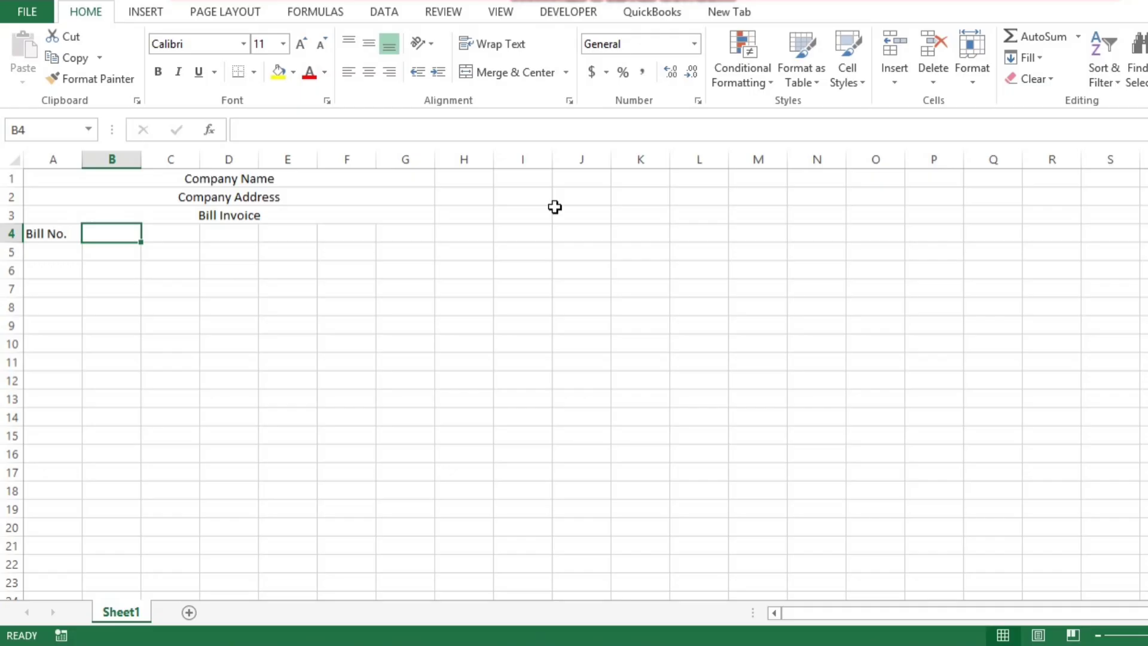
type("Description")
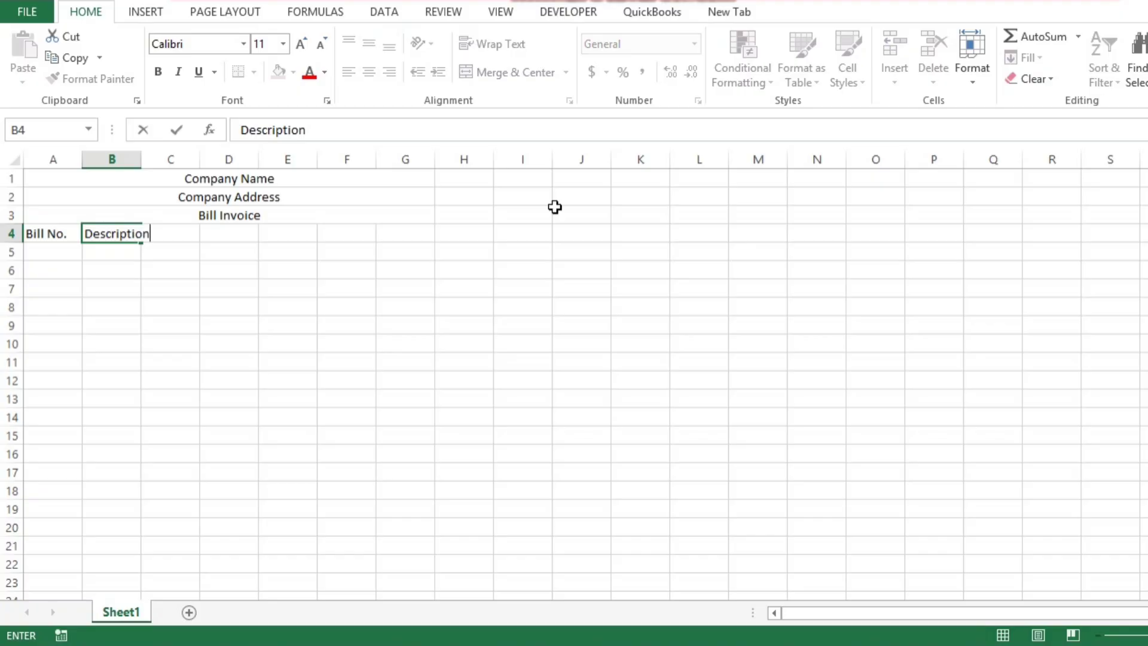
key("Tab")
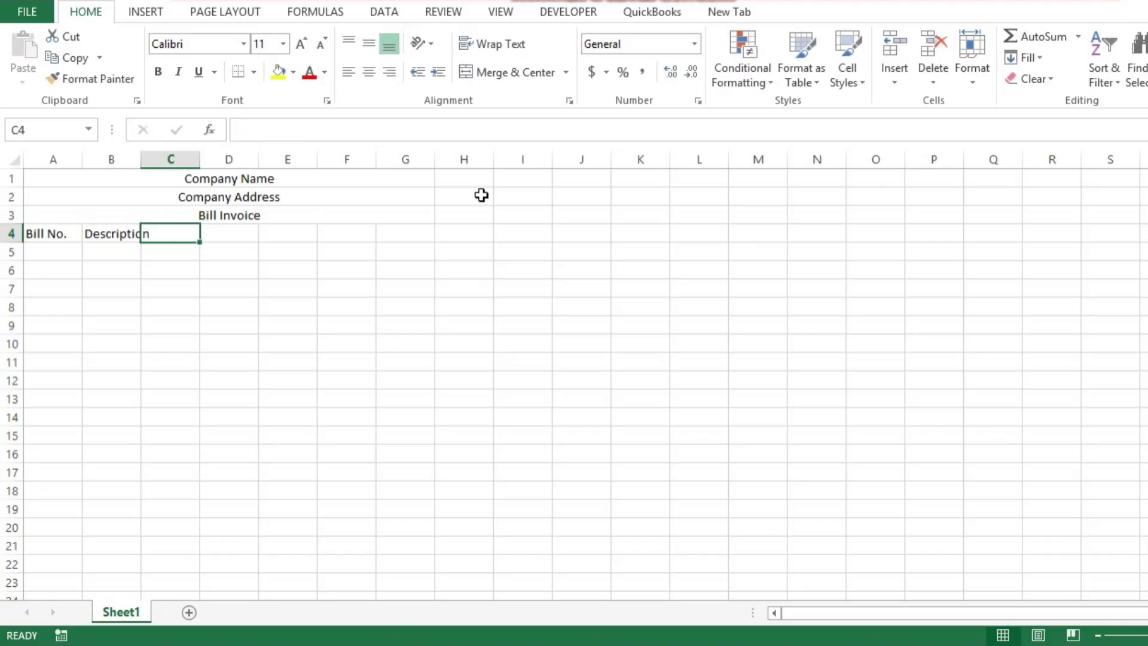
Enter "Unit Price (USD)" in C4, broken over three lines with one word each, and "Quantity" in D4
type("Unit")
key("alt+Return")
type("Price")
key("alt+Return")
type("(USD)")
key("ctrl+Return")
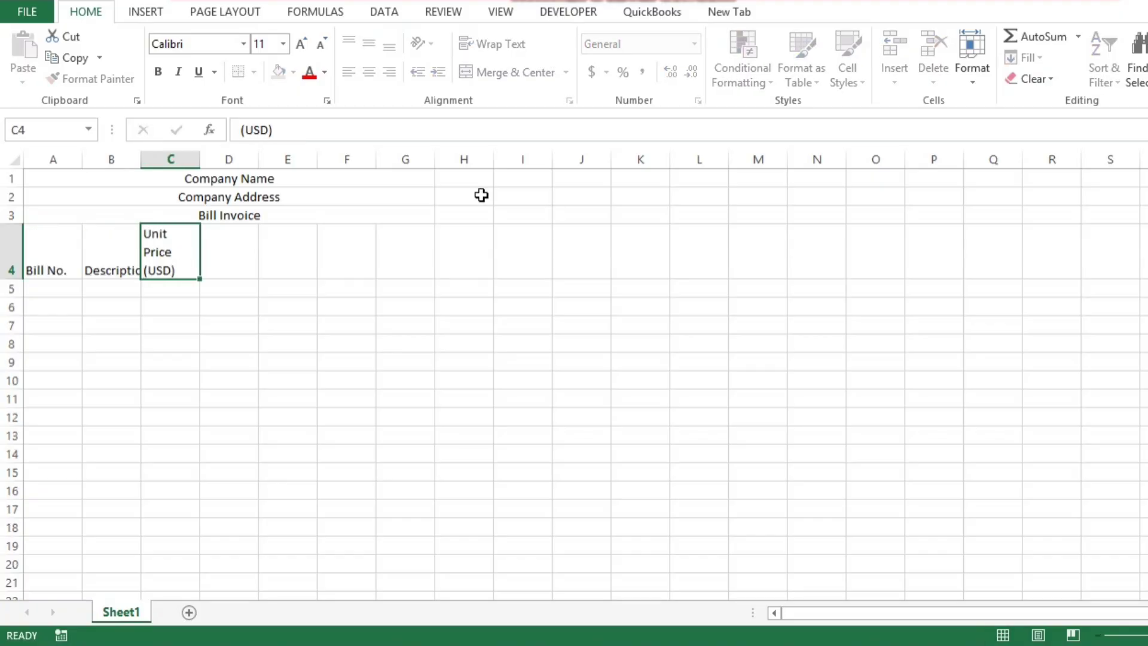
key("Tab")
type("Quantity")
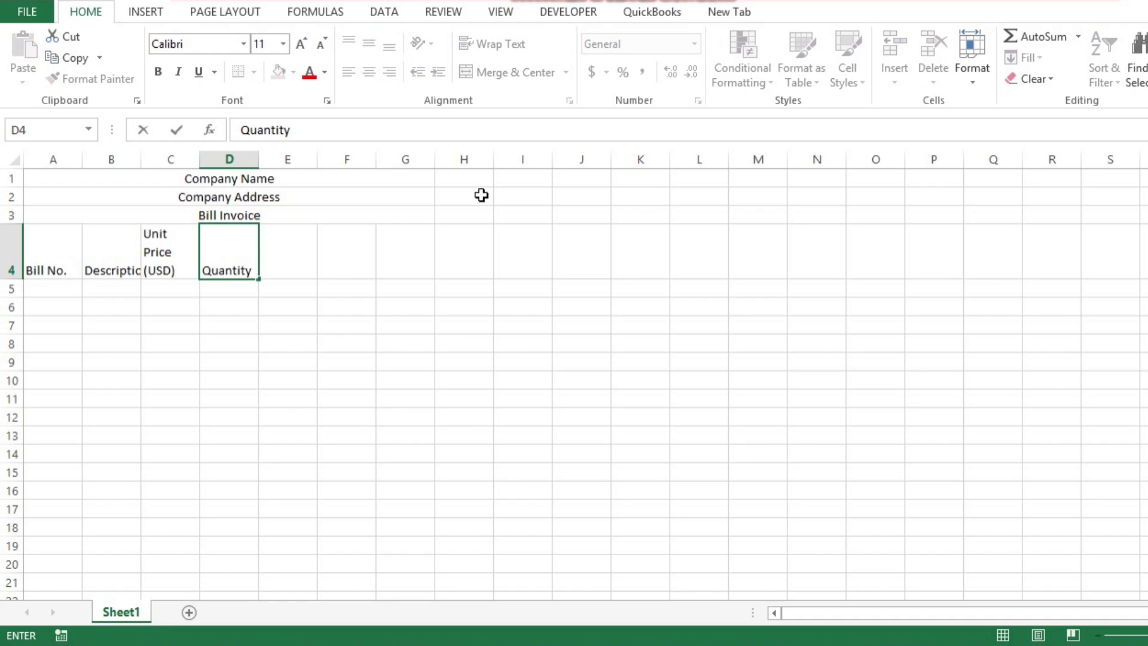
key("ctrl+Return")
Enter "Amount excl. Tax" in E4 with "(USD)" on a new line, and "GST 18%" in F4
key("Tab")
type("Amount excl. Tax")
key("alt+Return")
type("(USD")
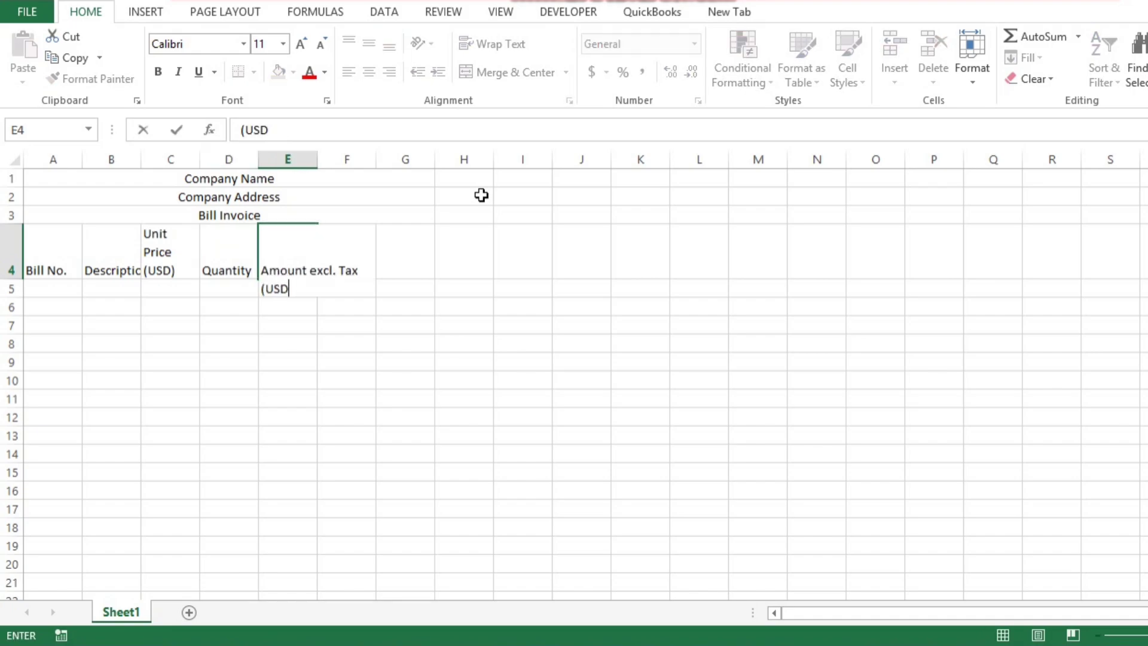
type(")")
key("ctrl+Return")
key("Tab")
type("GST")
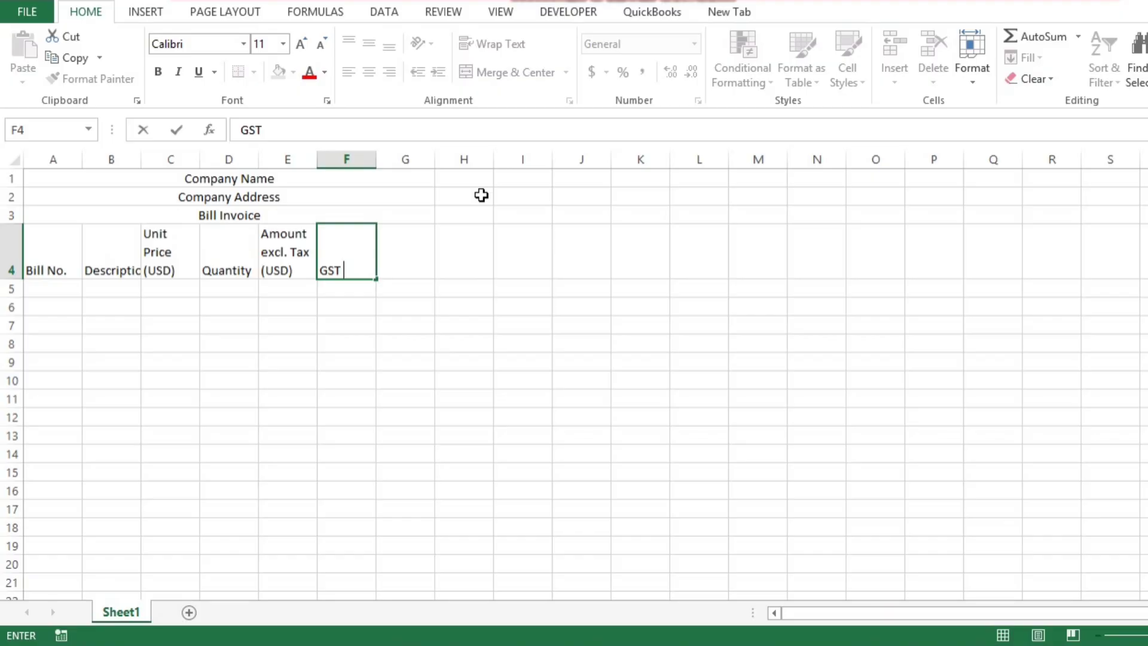
type(" 18%")
key("ctrl+Return")
Enter the header "Amount incl. Tax" in G4 with "(USD)" on a new line
key("Tab")
type("Amount incl. Tax")
key("alt+Return")
type("(")
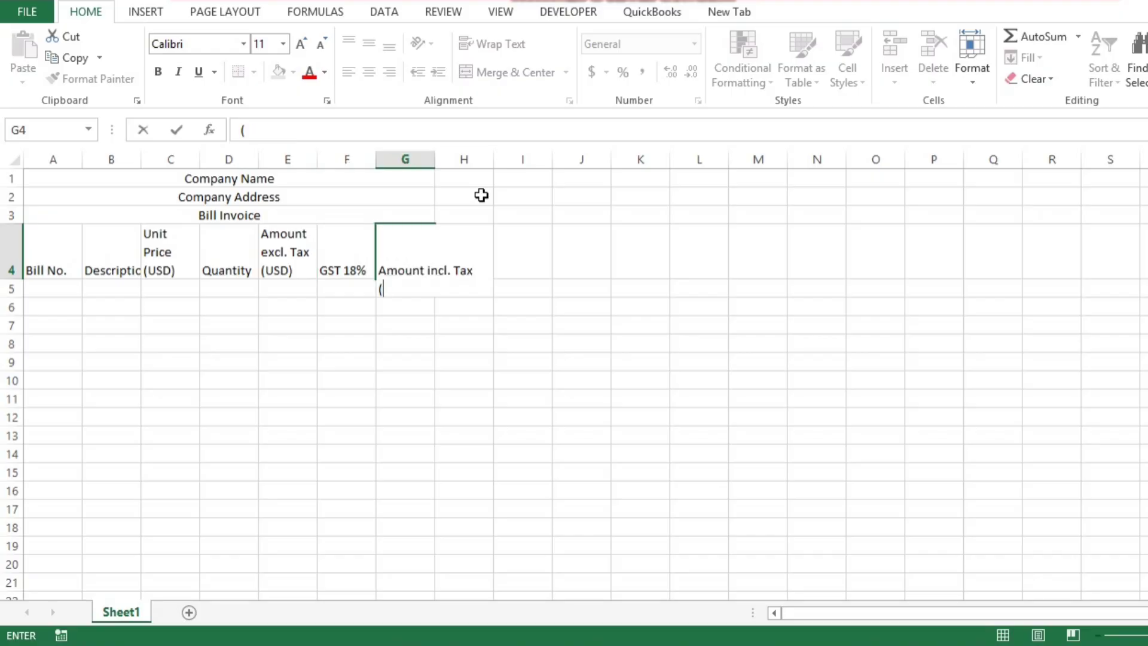
type("USD)")
key("ctrl+Return")
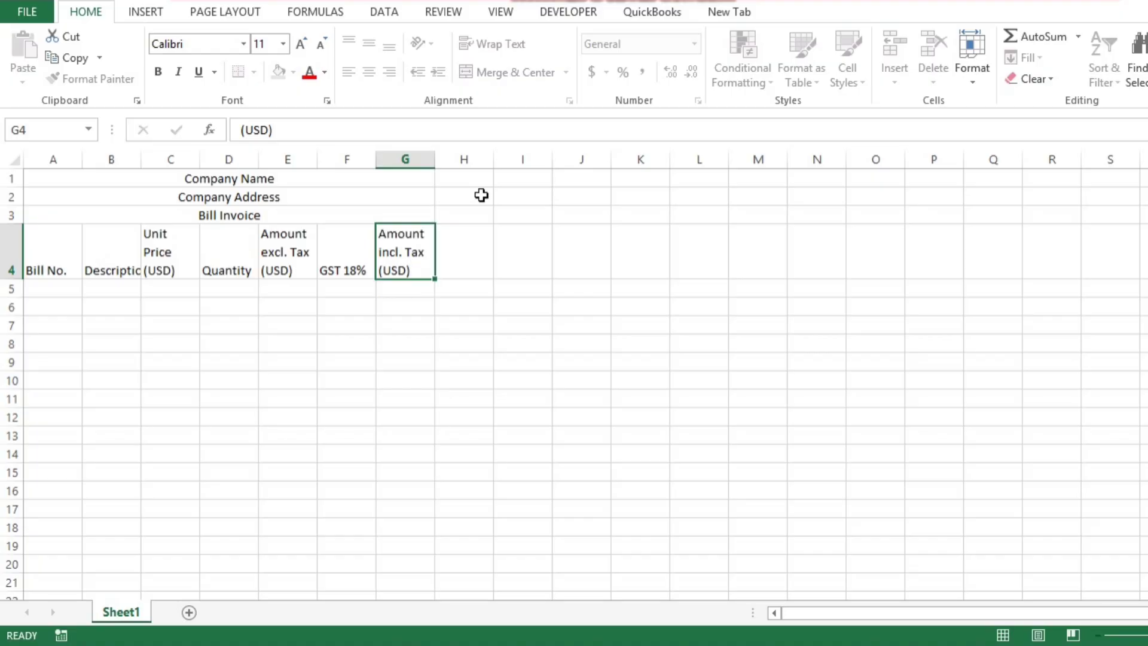
key("Down")
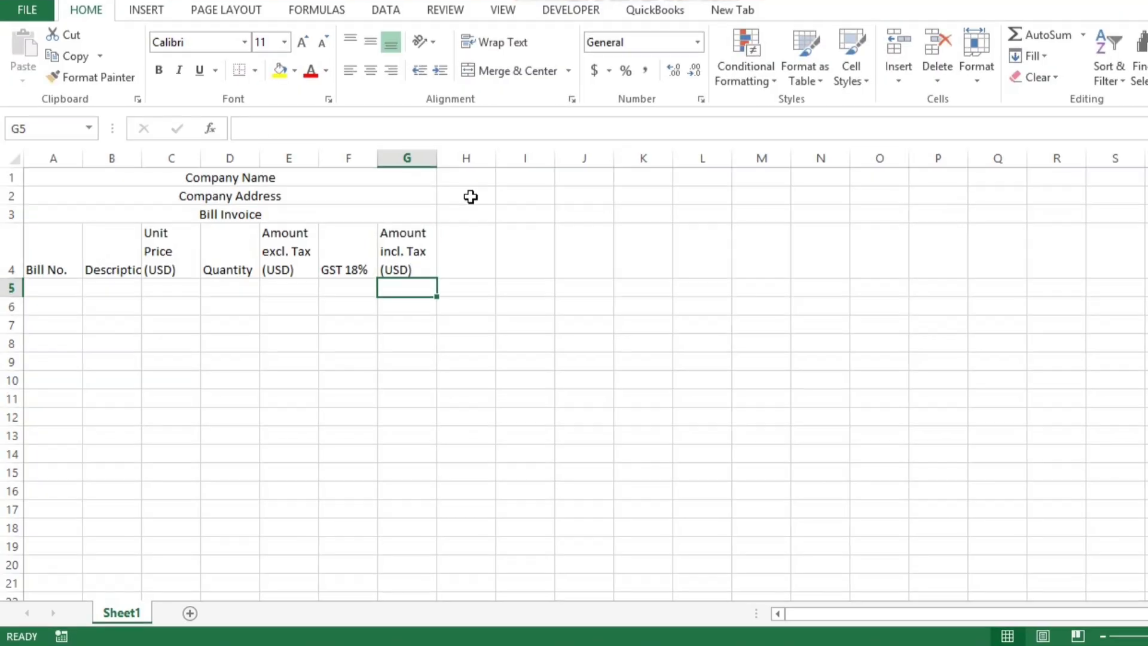
Make the Company Name heading bold at font size 14 and the Company Address line bold
left_click(299, 179)
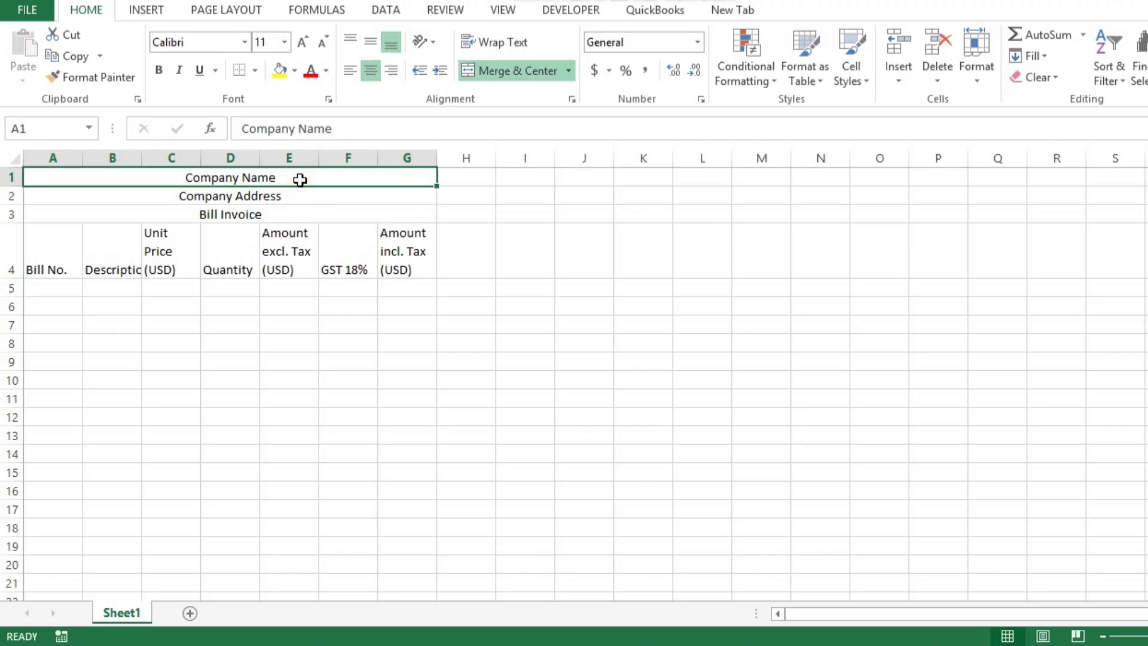
left_click(304, 43)
left_click(304, 43)
key("ctrl+b")
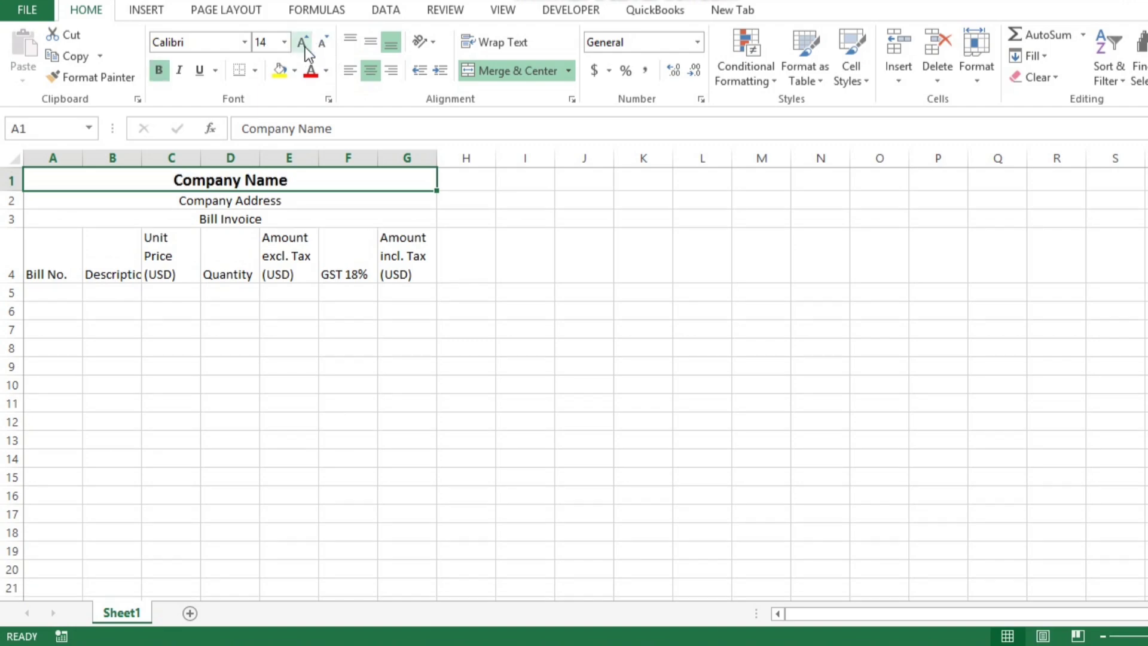
key("Down")
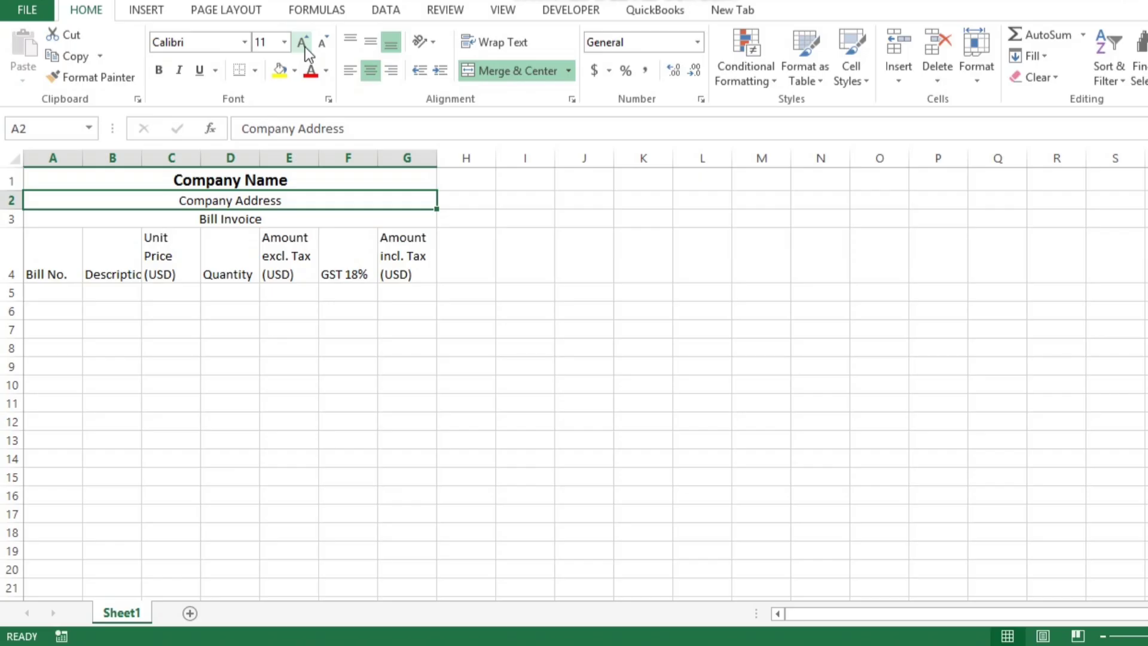
key("ctrl+b")
Make the Bill Invoice title in row 3 bold and enlarge its font to size 14
key("Down")
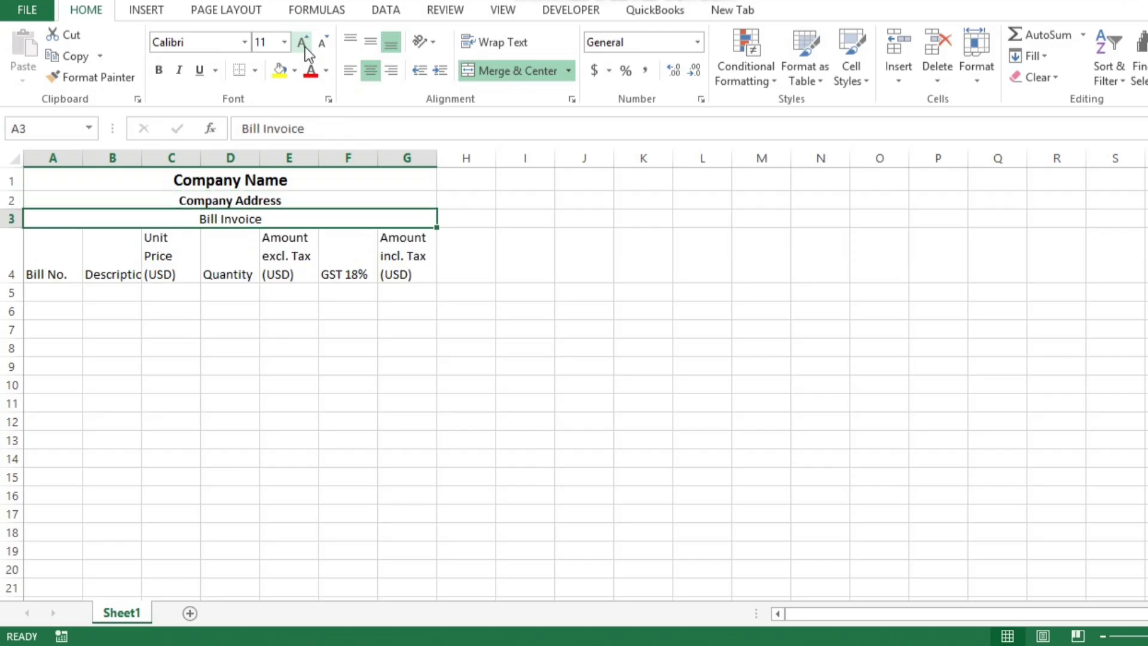
key("ctrl+b")
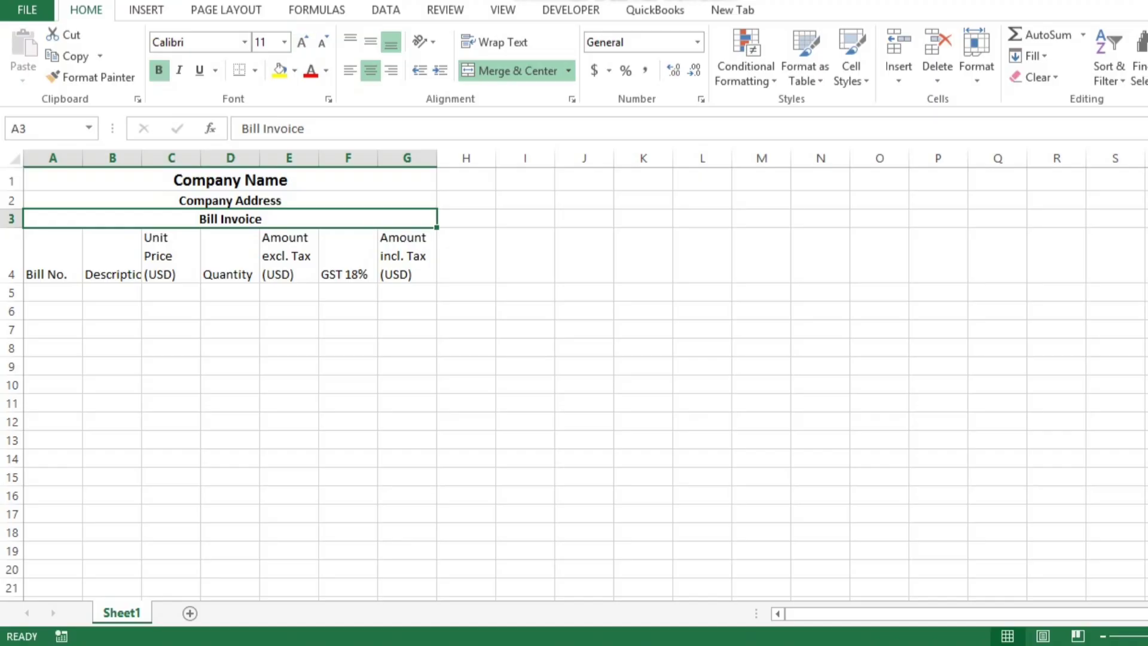
left_click(303, 41)
left_click(303, 41)
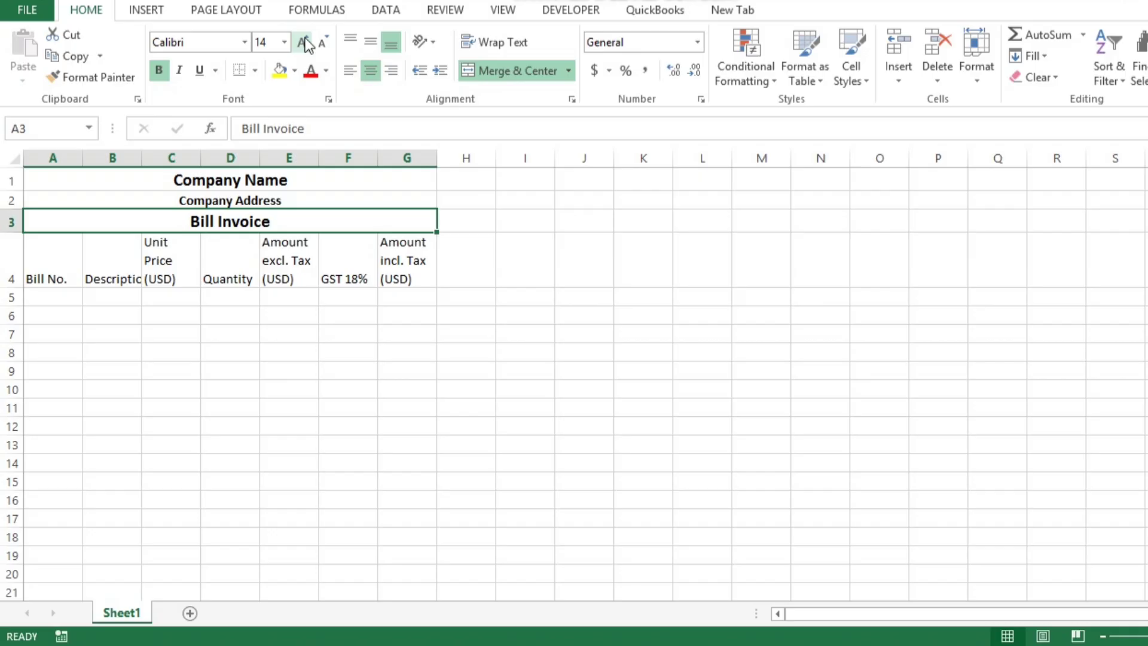
Apply all borders to the invoice range A1:G16
key("Up")
key("Up")
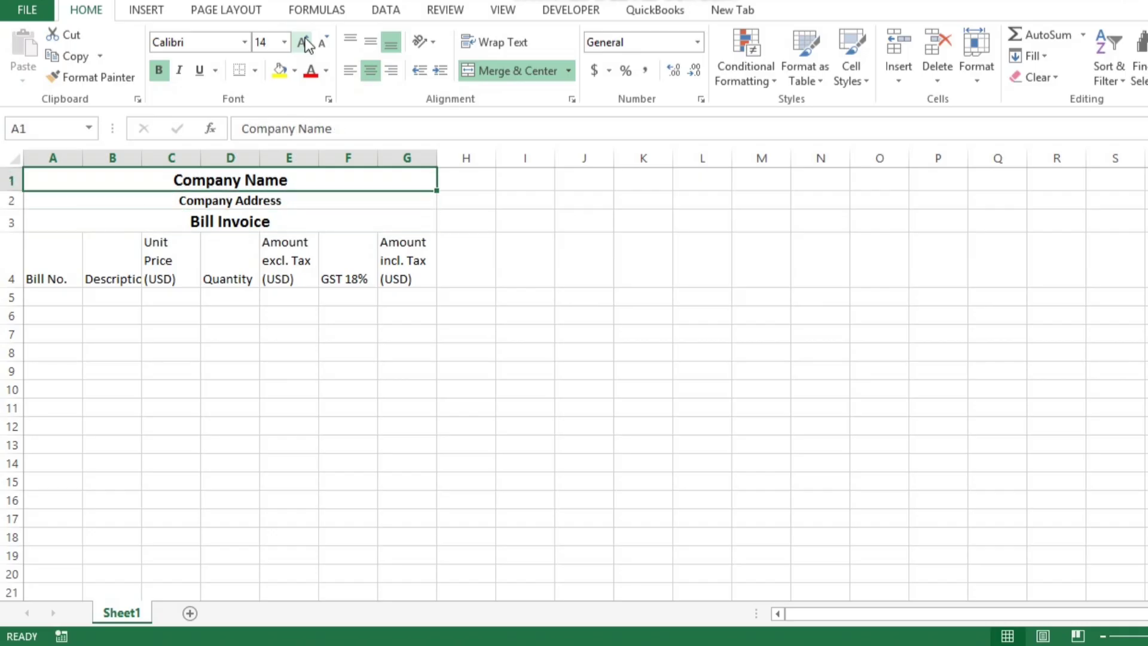
key("shift+Down")
key("shift+Down")
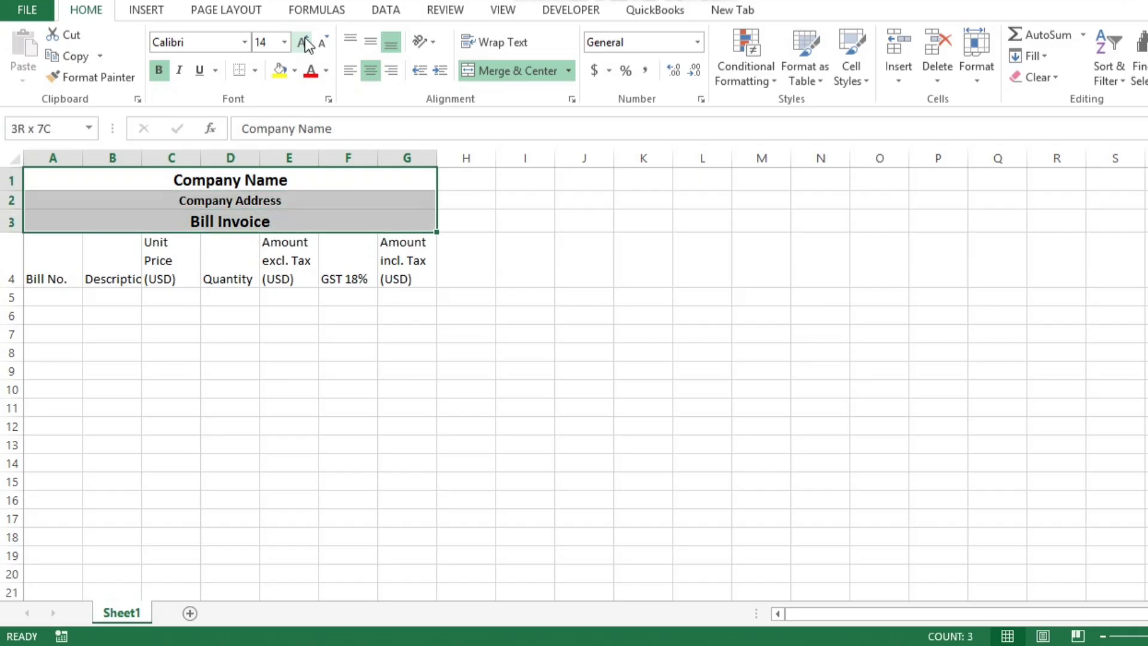
key("shift+Down")
key("shift+Down")
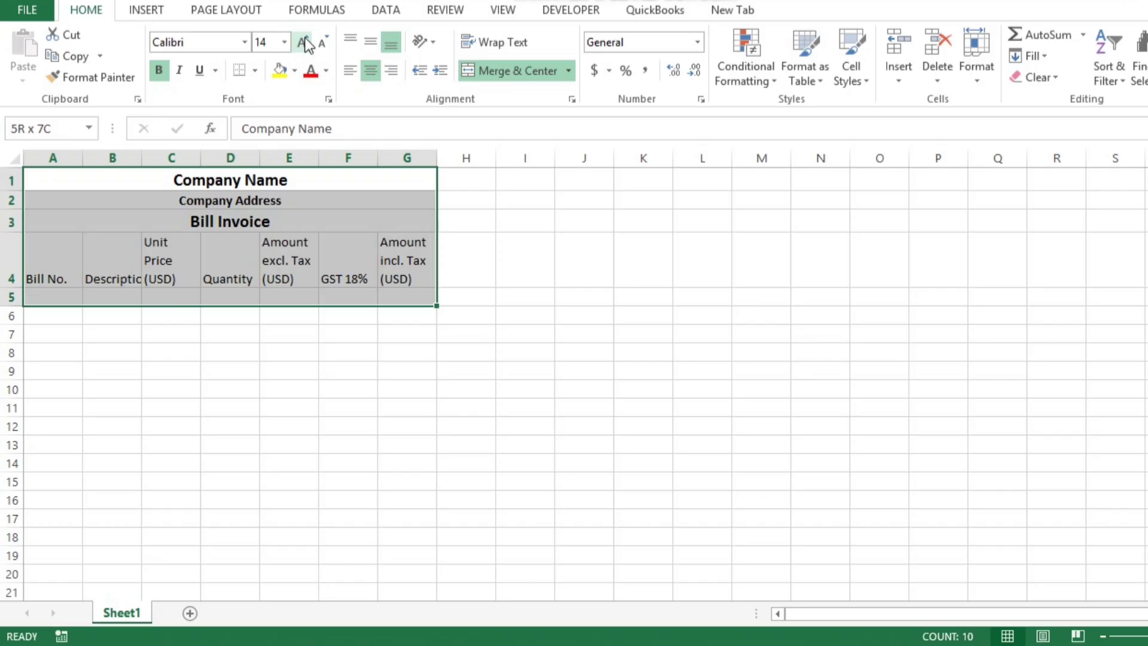
key("shift+Down")
key("shift+Down")
key("shift+Down")
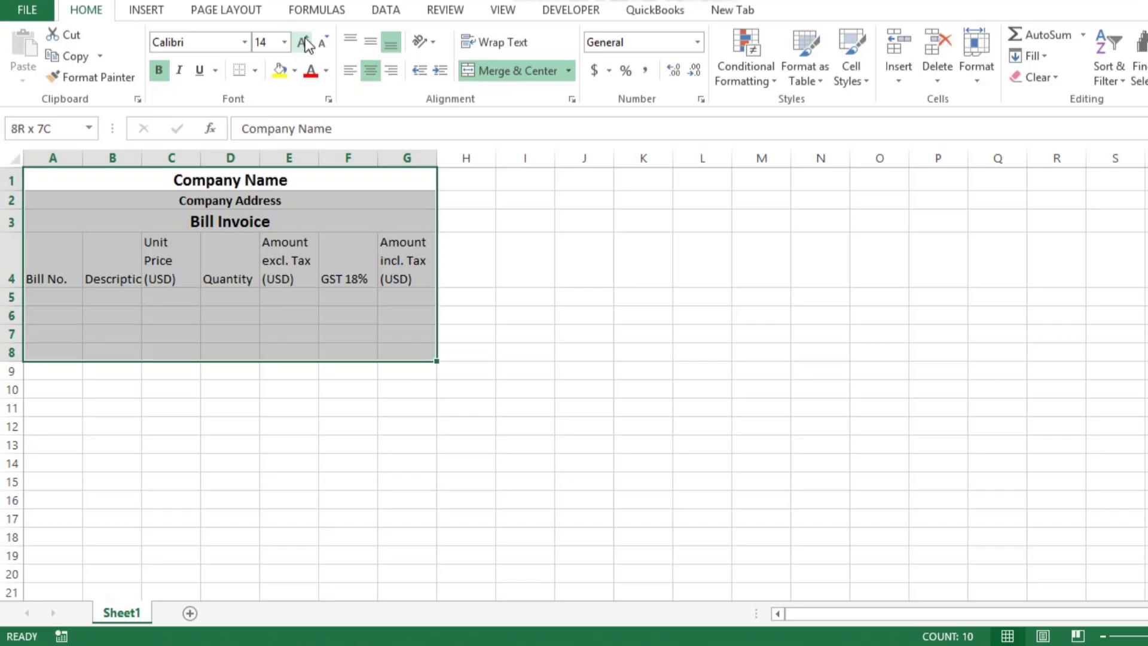
key("shift+Down")
key("shift+Down")
key("shift+Down")
key("shift+Down")
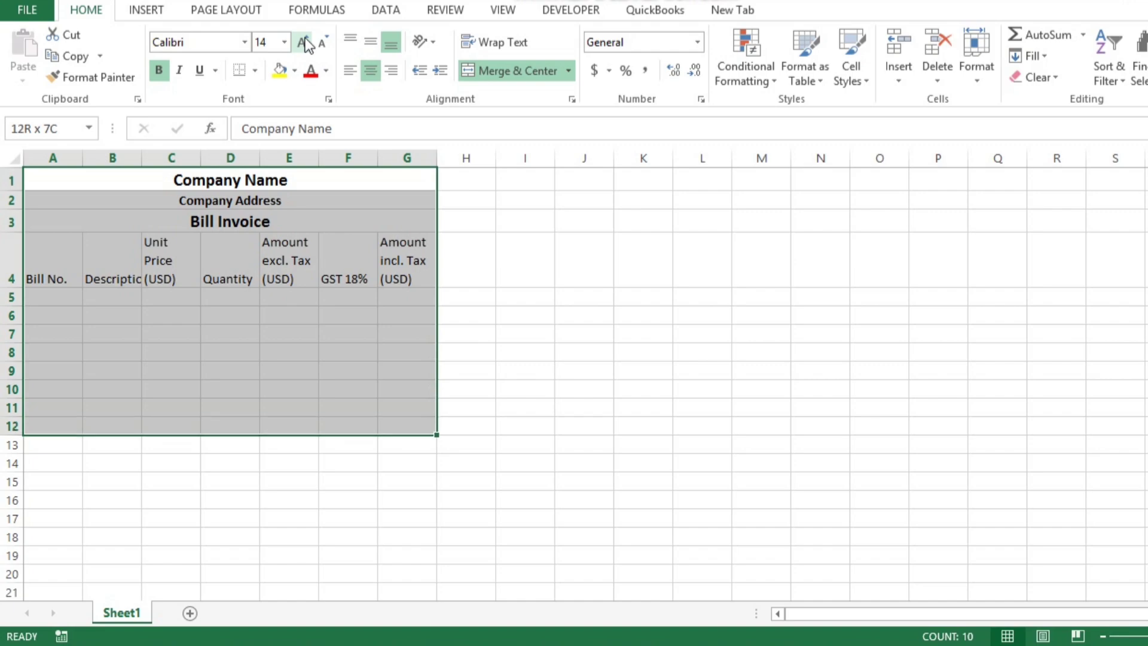
key("shift+Down")
key("shift+Down")
key("shift+Down")
key("shift+Down")
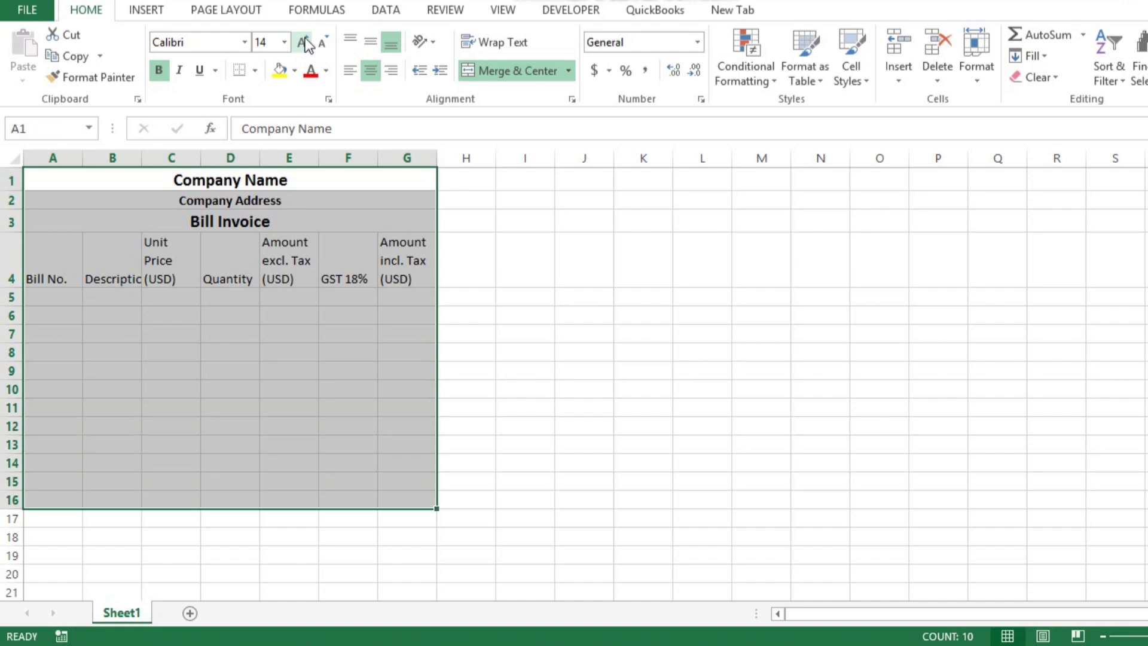
left_click(254, 70)
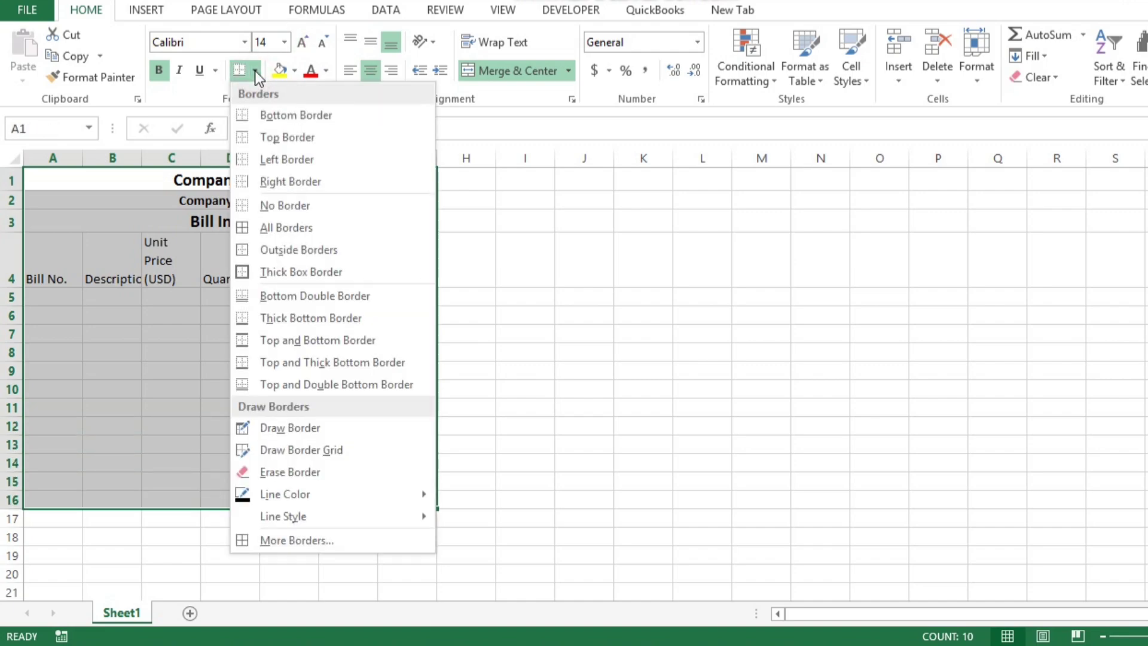
left_click(279, 233)
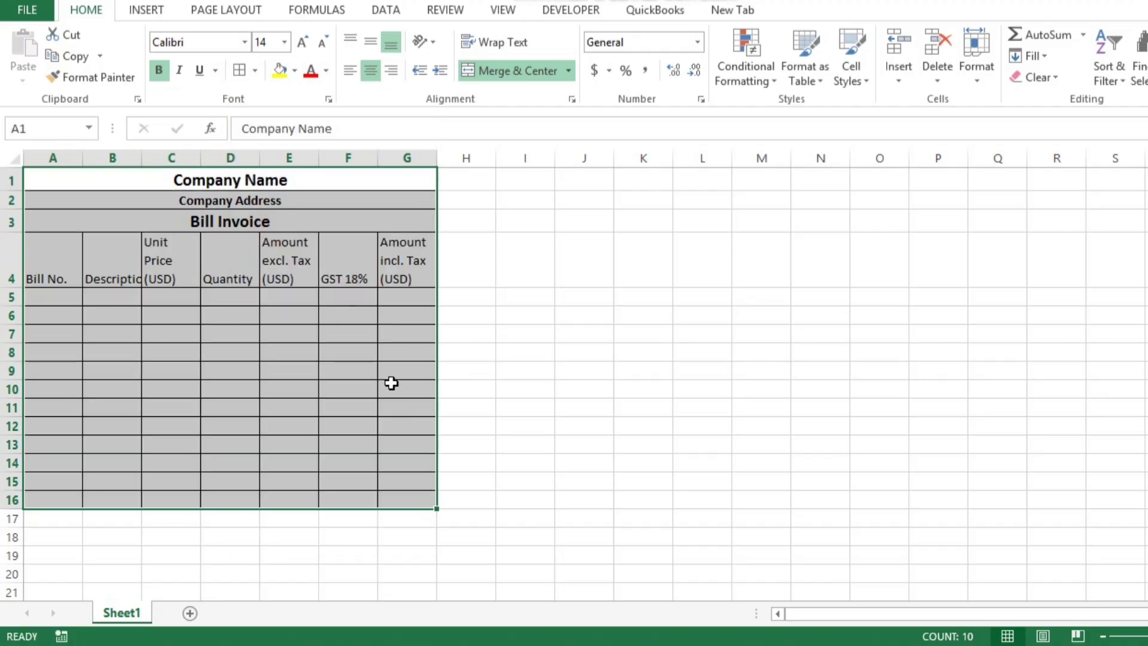
Make the column headers in A4:G4 bold and centred horizontally and vertically, and autofit the width of the Description column
left_click(52, 251)
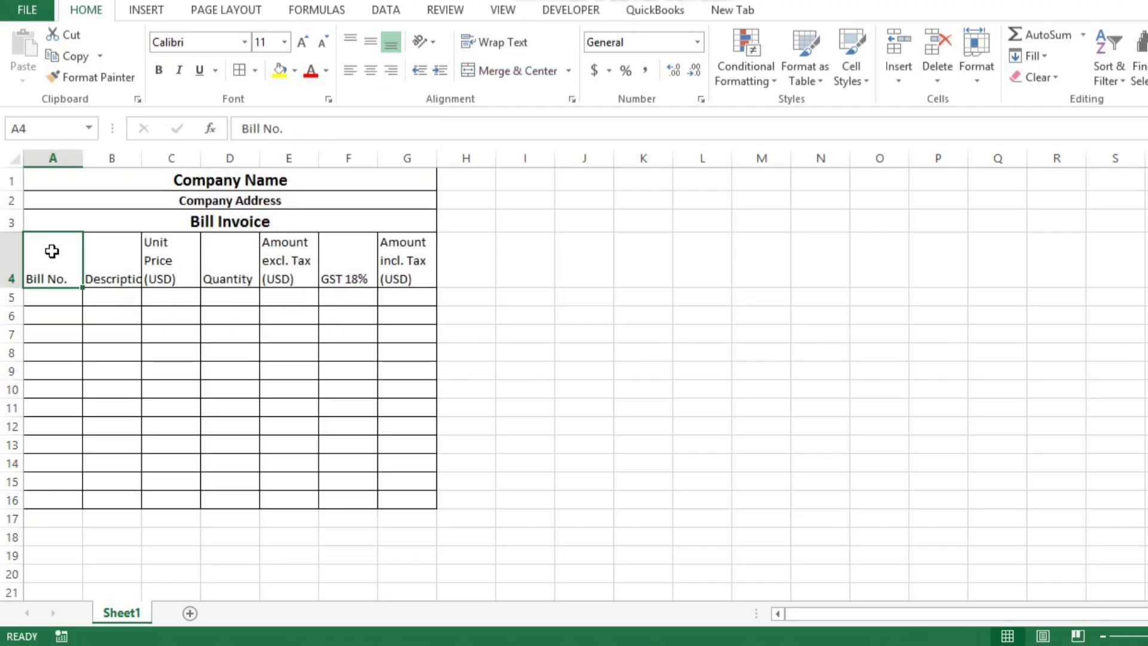
key("shift+Right")
key("shift+Right")
key("shift+Right")
key("shift+Right")
key("shift+Right")
key("shift+Right")
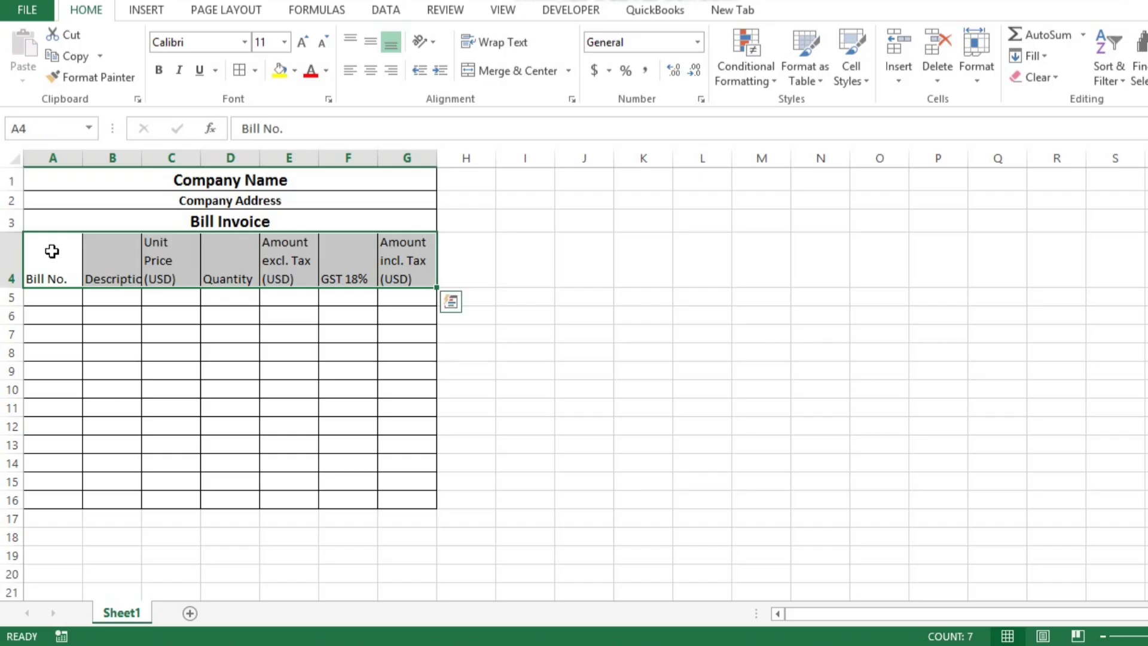
left_click(158, 70)
left_click(370, 71)
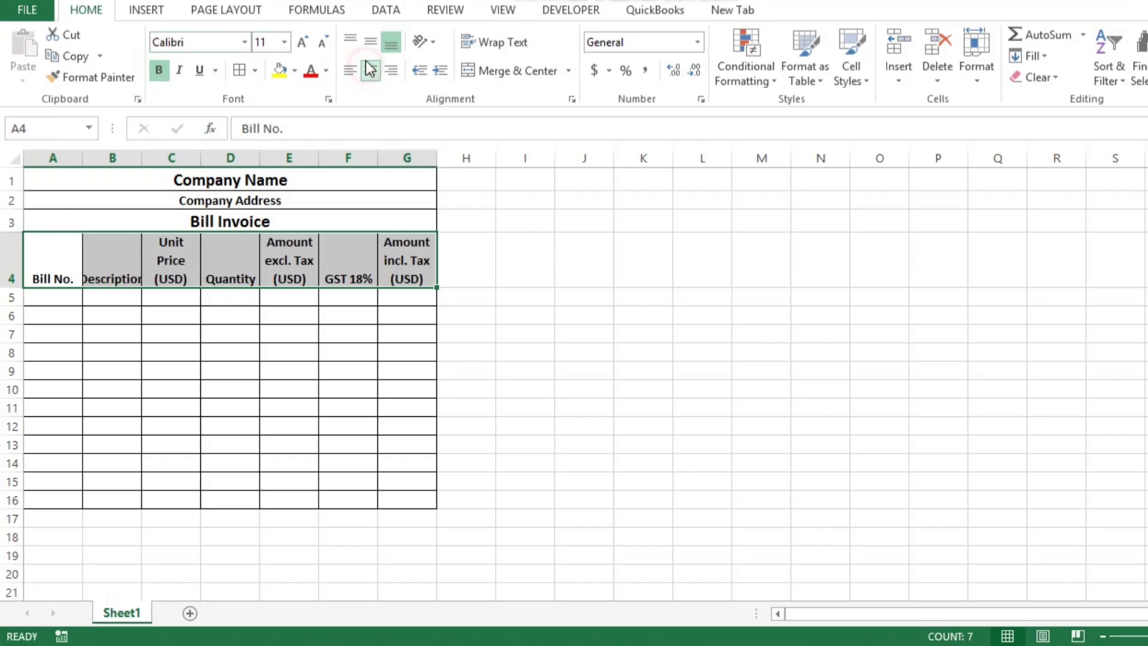
left_click(371, 41)
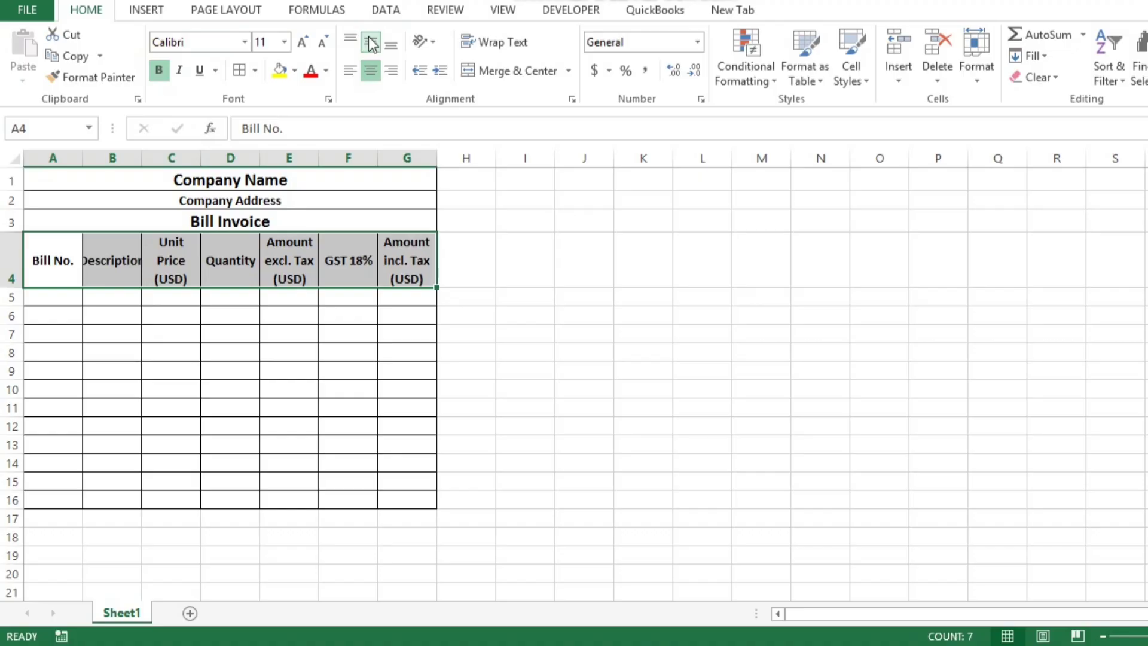
double_click(142, 158)
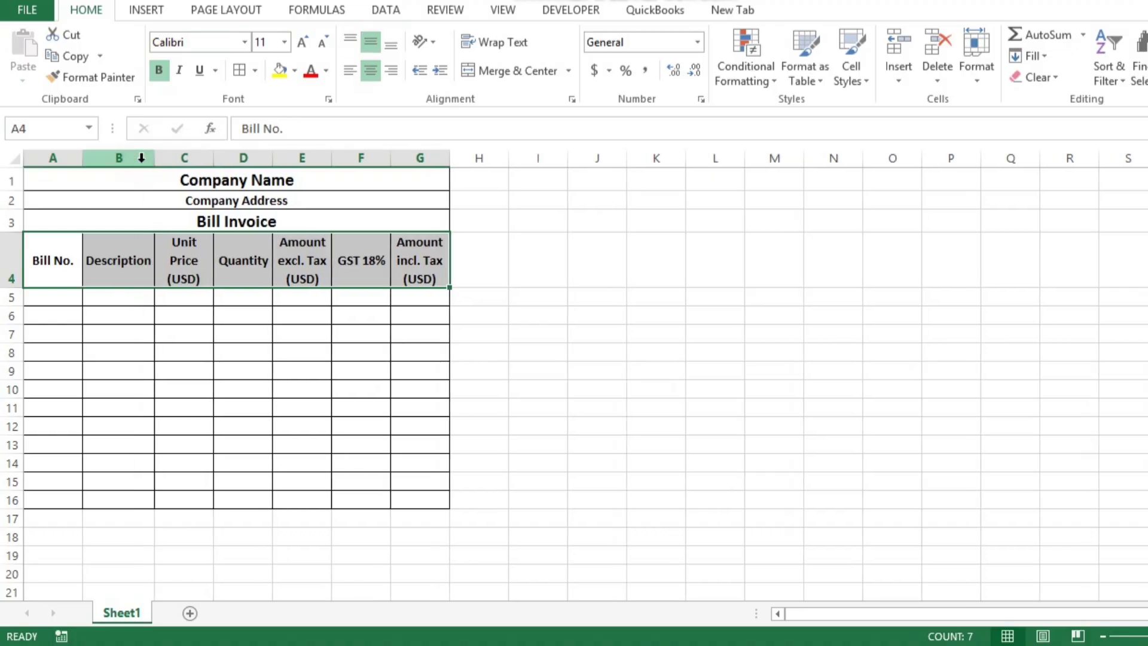
Fill the merged Company Name row and the Bill Invoice row with the darkest blue theme colour
key("Up")
key("Up")
key("Up")
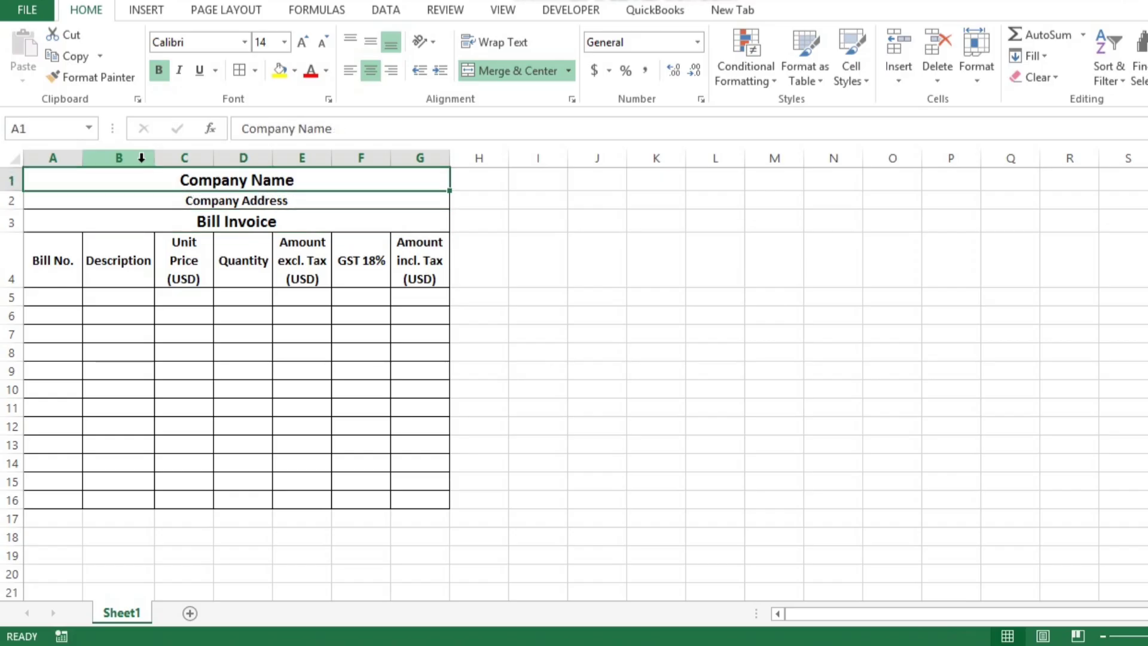
left_click(295, 70)
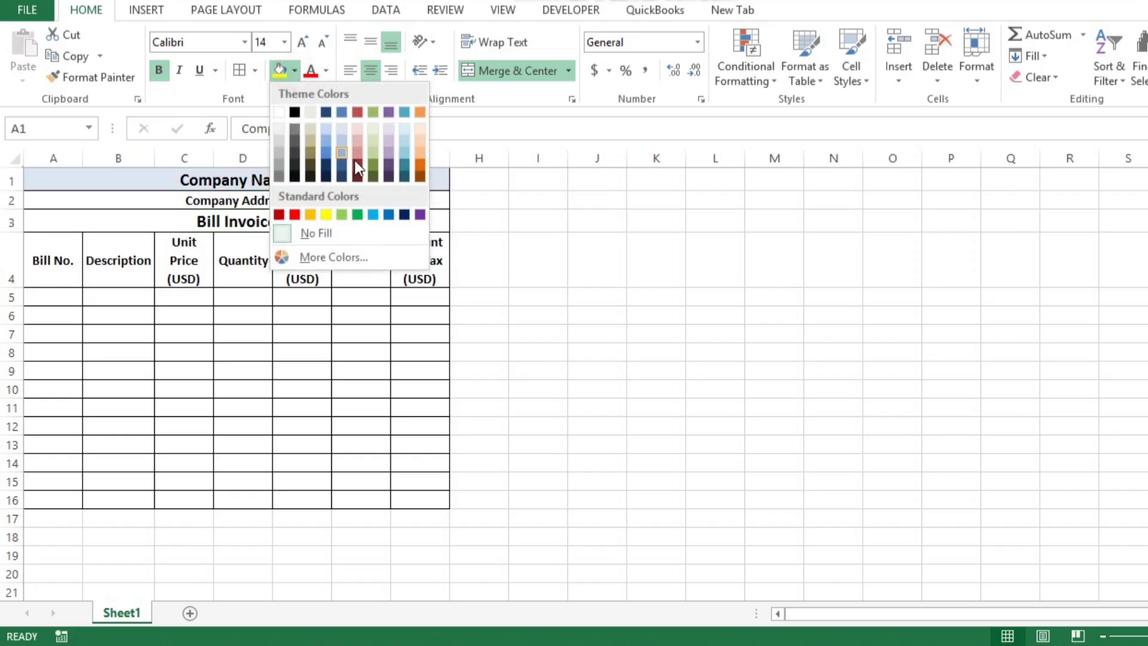
left_click(342, 178)
key("Down")
key("Down")
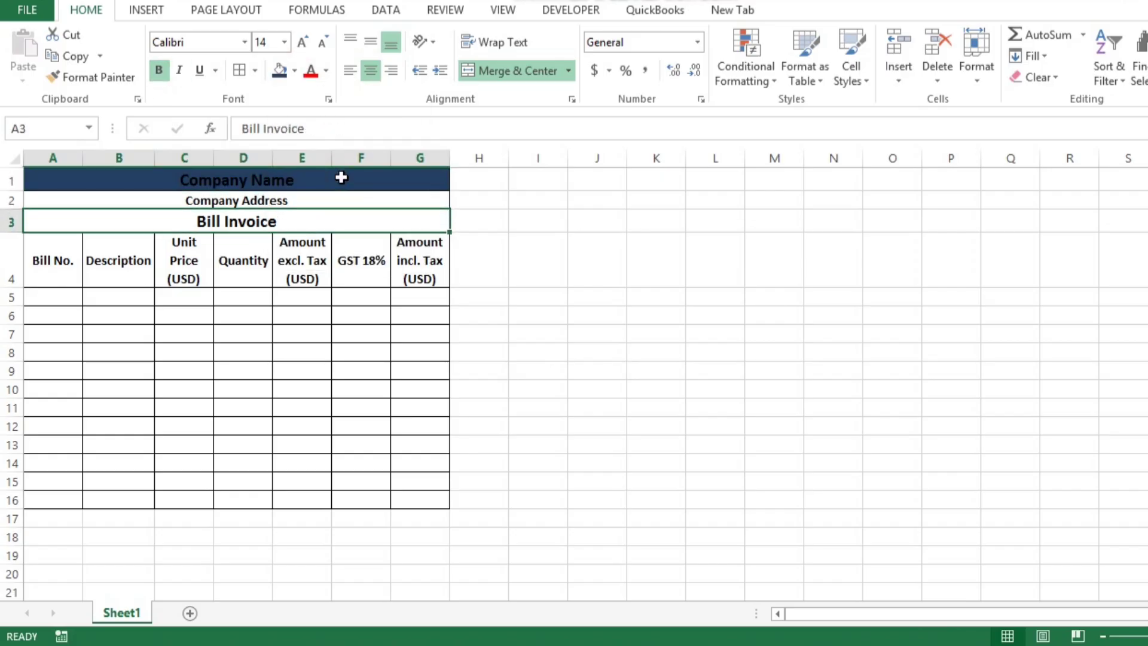
left_click(278, 72)
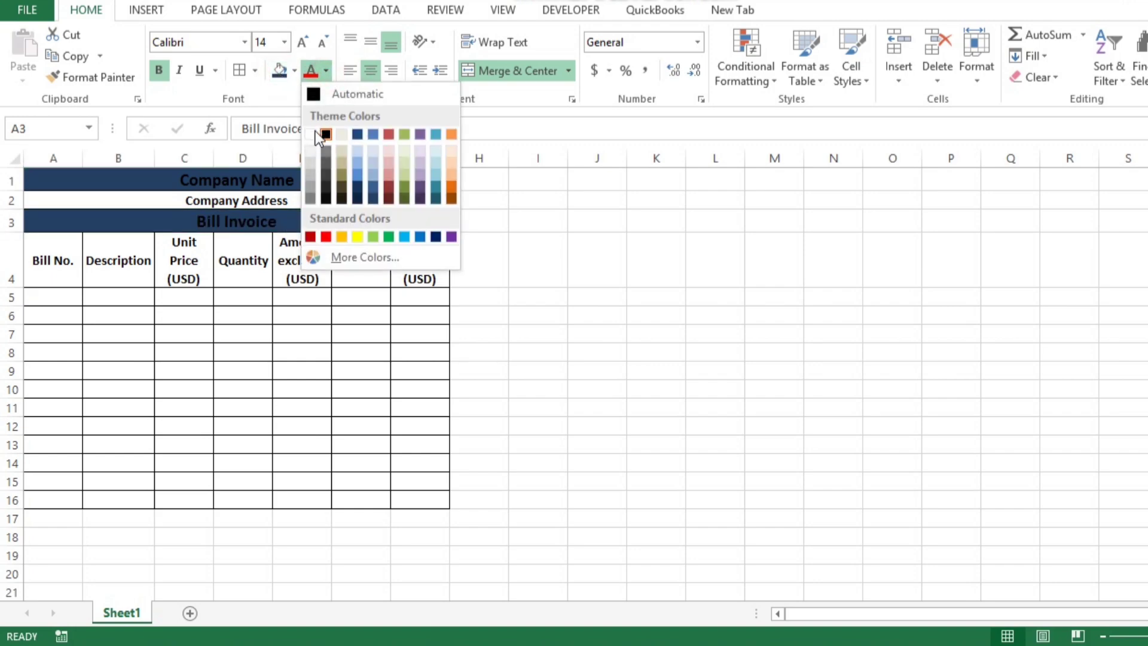
Set the font colour of the Bill Invoice and Company Name headings to white
left_click(311, 132)
left_click(257, 179)
left_click(310, 72)
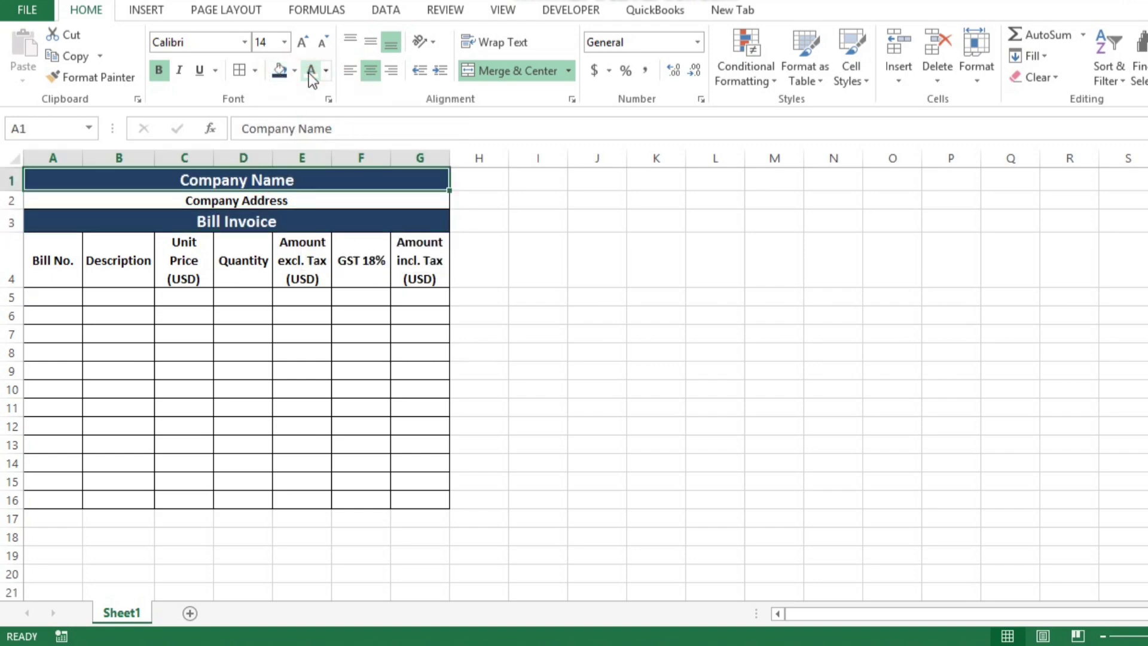
Fill the column header cells A4:G4 with a light blue theme colour
left_click(64, 255)
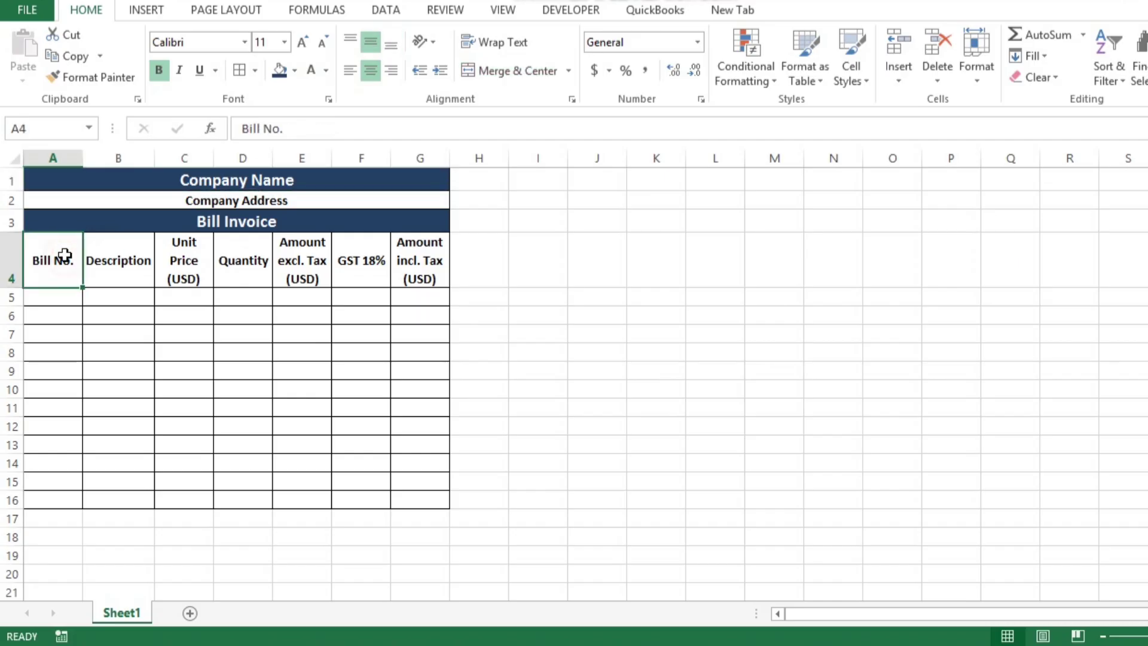
key("shift+Right")
key("shift+Right")
key("shift+Right")
key("shift+Right")
key("shift+Right")
key("shift+Right")
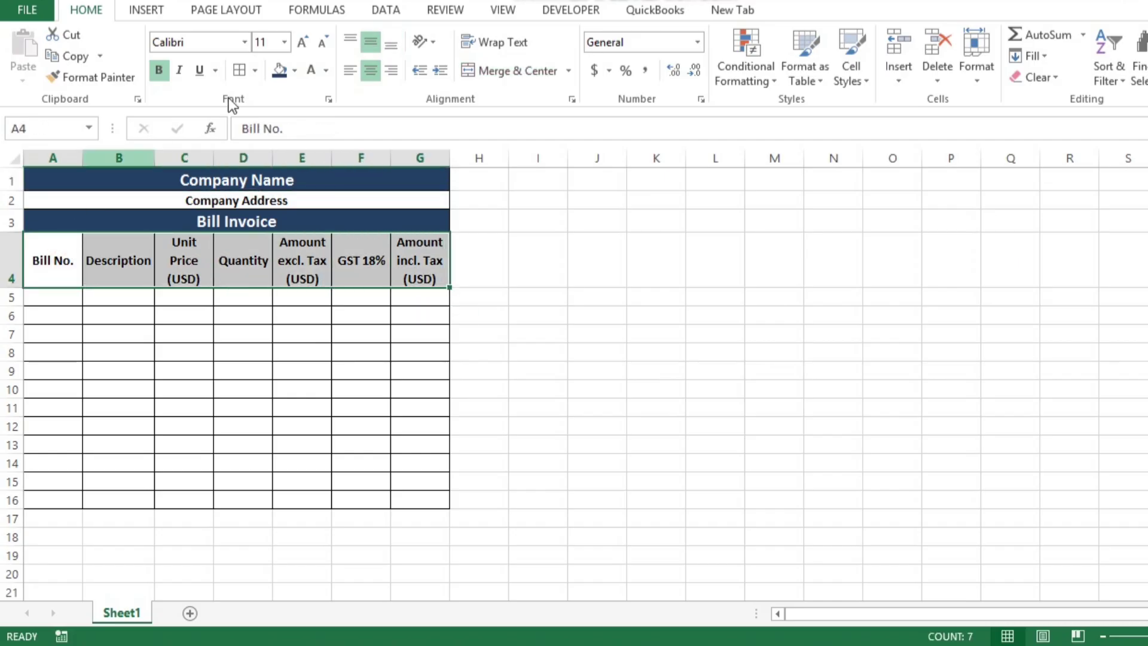
left_click(295, 70)
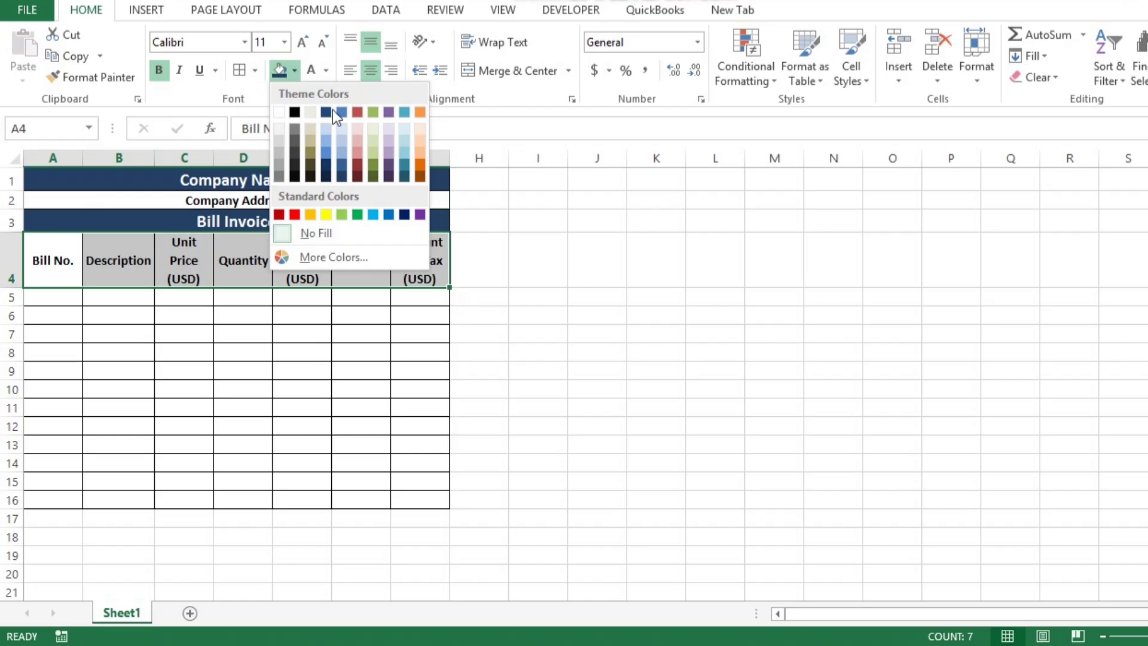
left_click(341, 153)
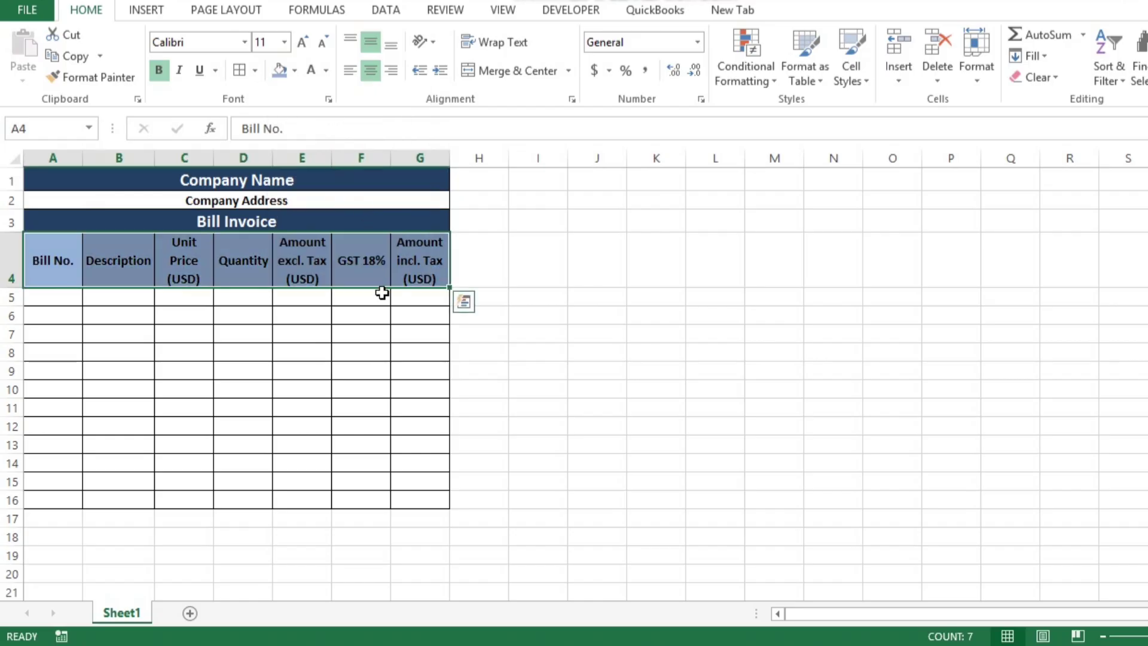
left_click(366, 334)
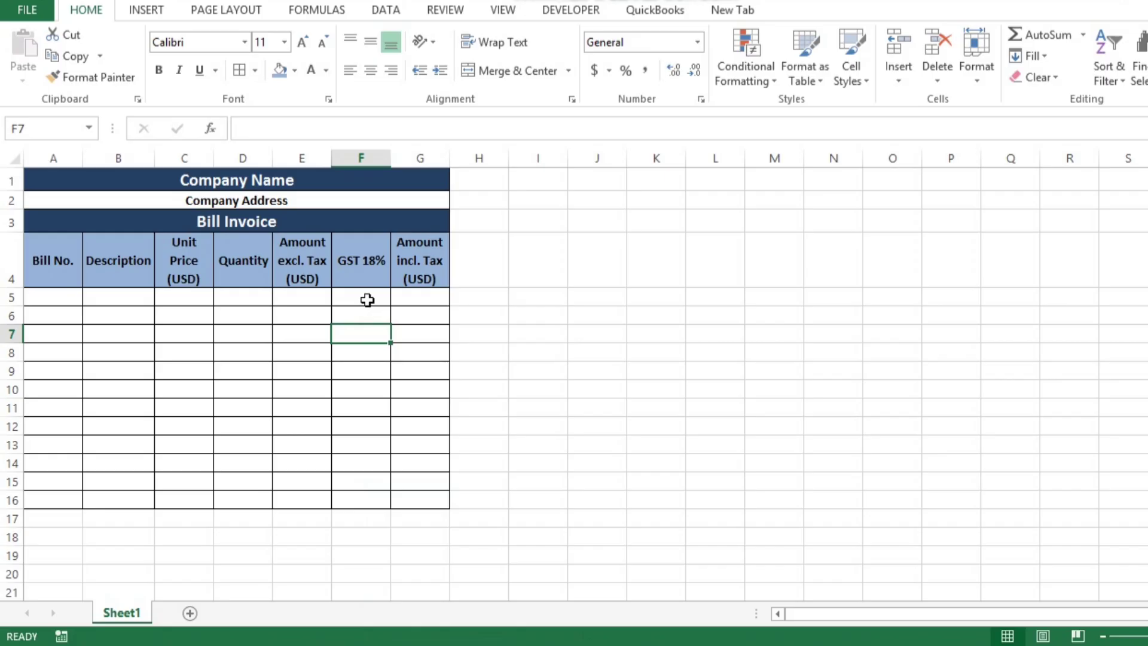
Enter bill number 4821 in A5 and "LED Light Bulb" in B5, and widen column B to fit the description
left_click(65, 297)
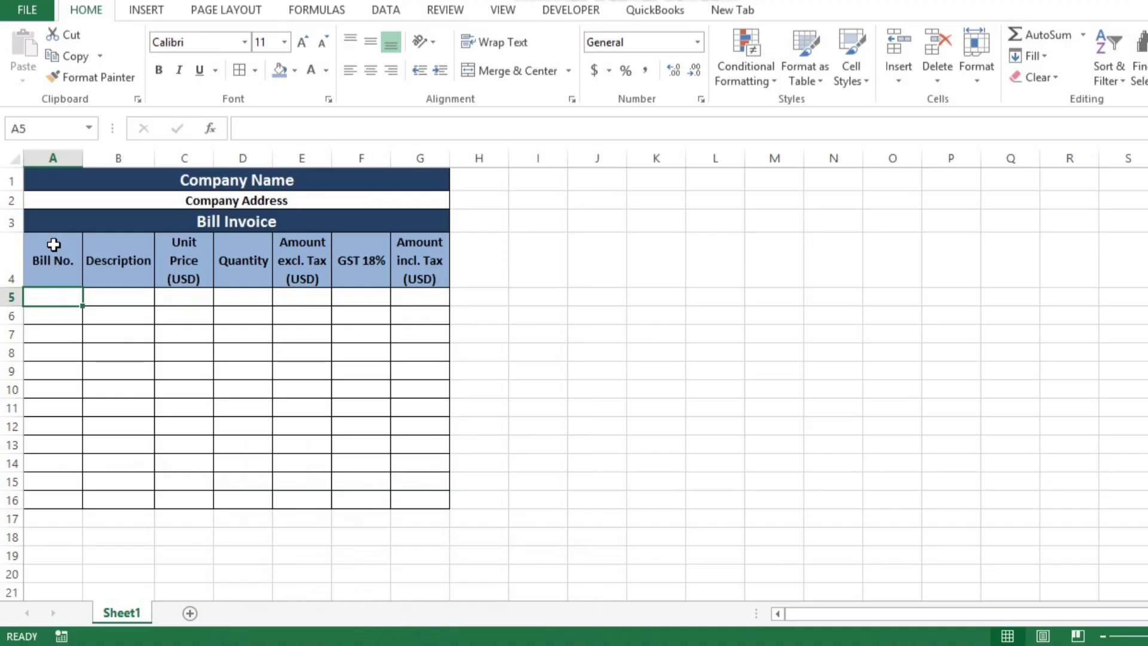
type("4821")
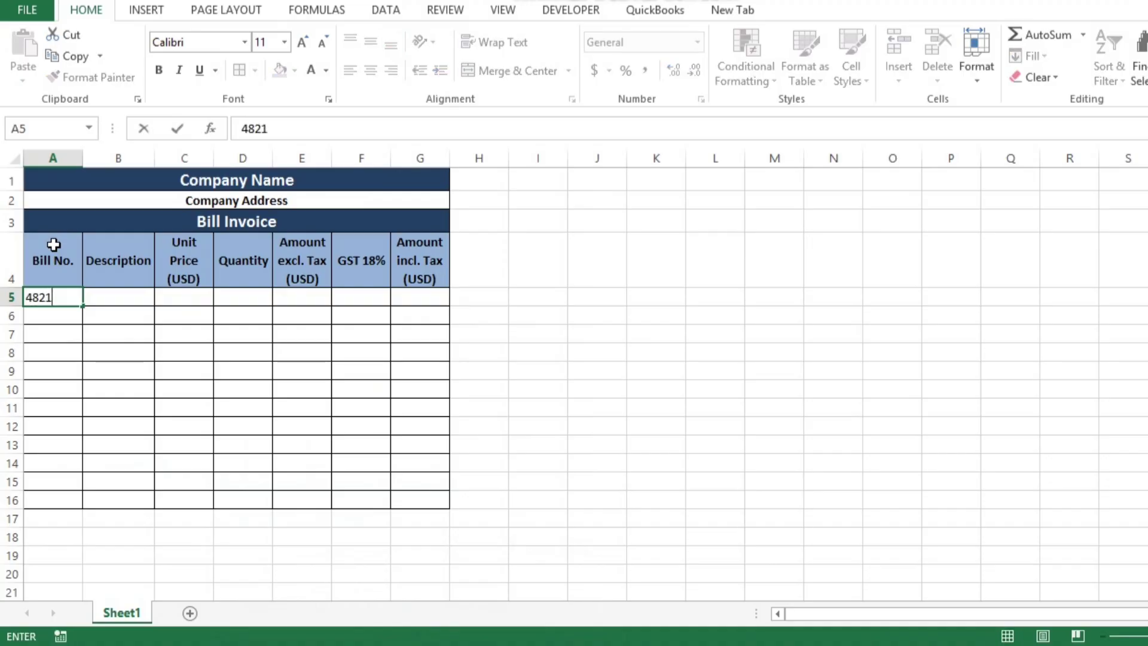
key("Tab")
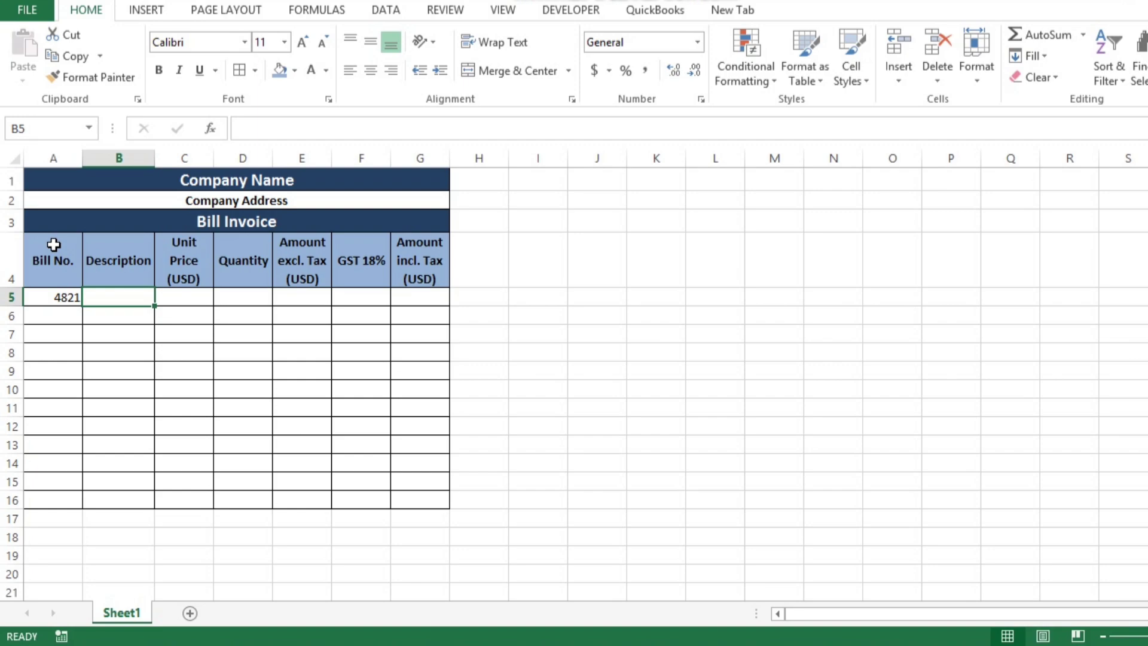
type("LED Light Bulb")
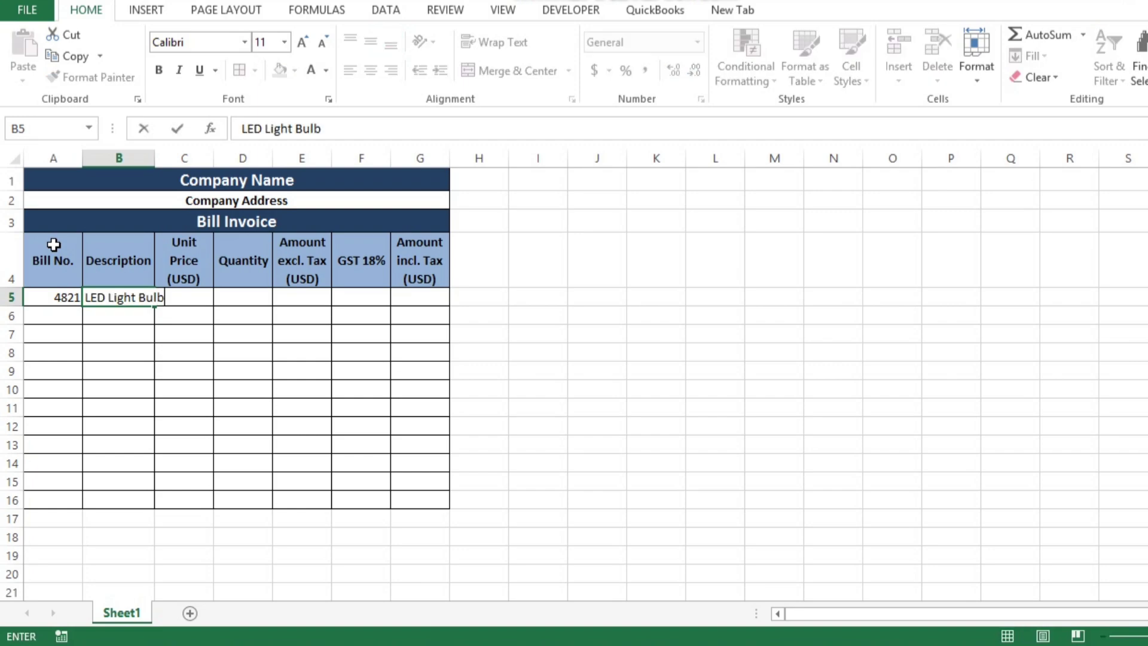
left_click(196, 406)
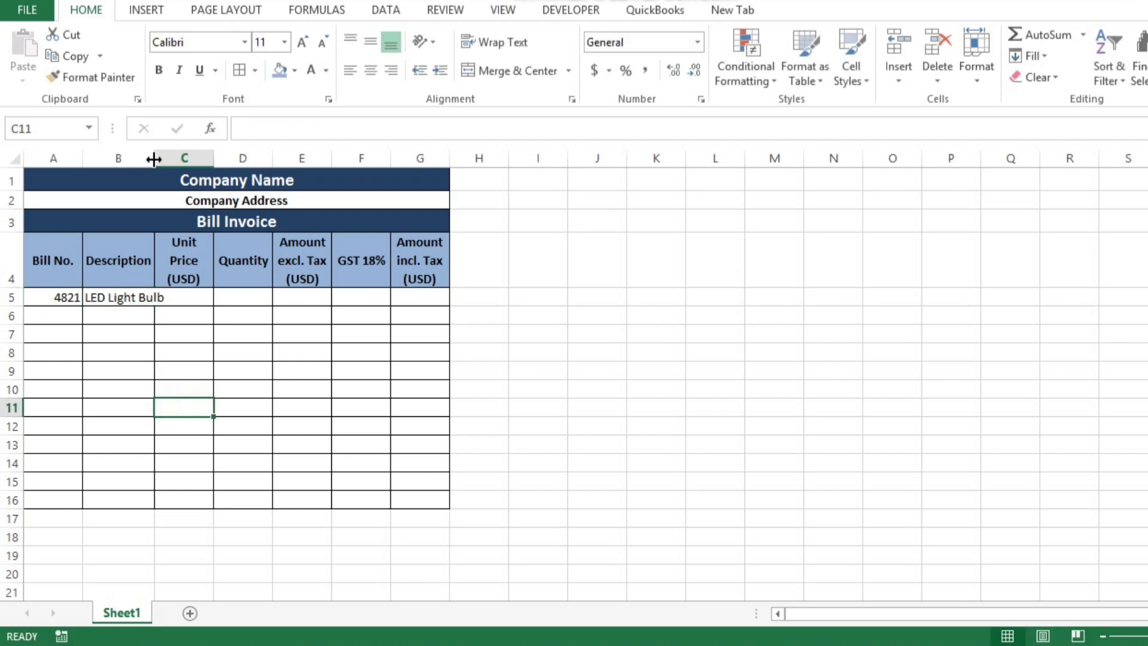
left_click_drag(155, 158, 169, 157)
Enter a unit price of 6 in C5 and a quantity of 10 in D5
left_click(214, 299)
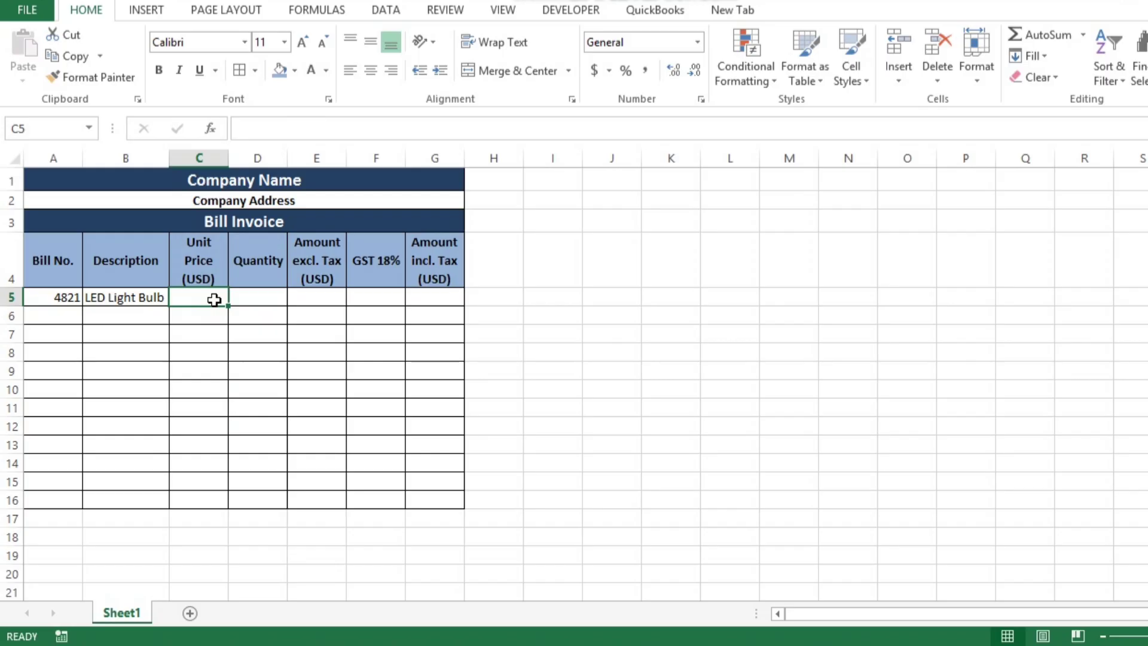
type("6")
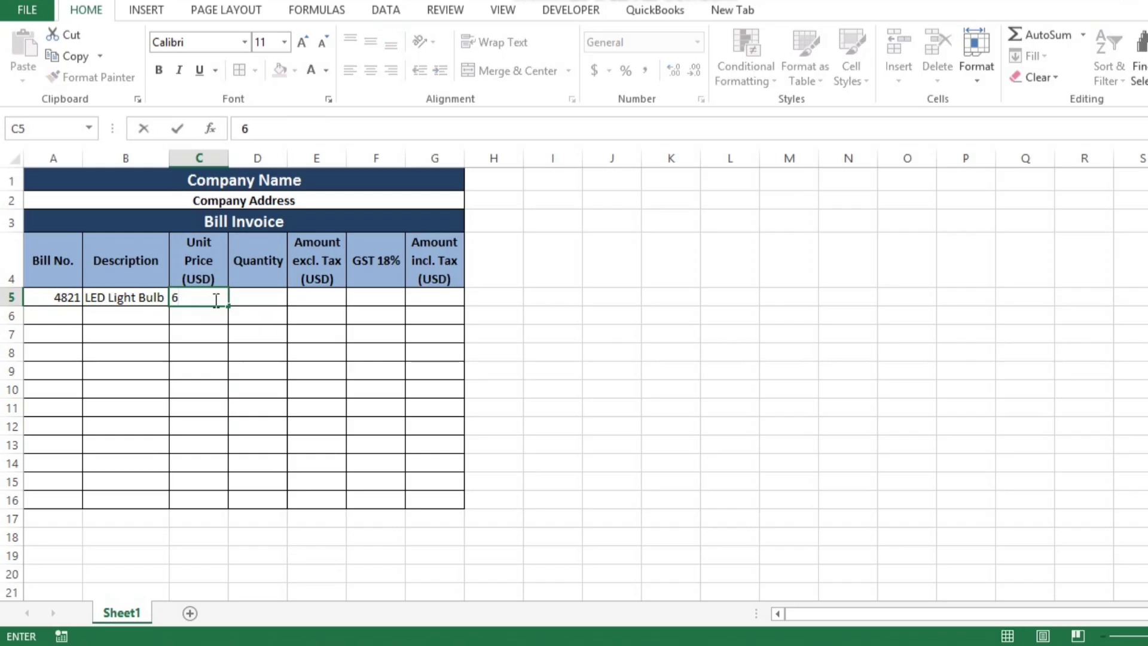
key("Tab")
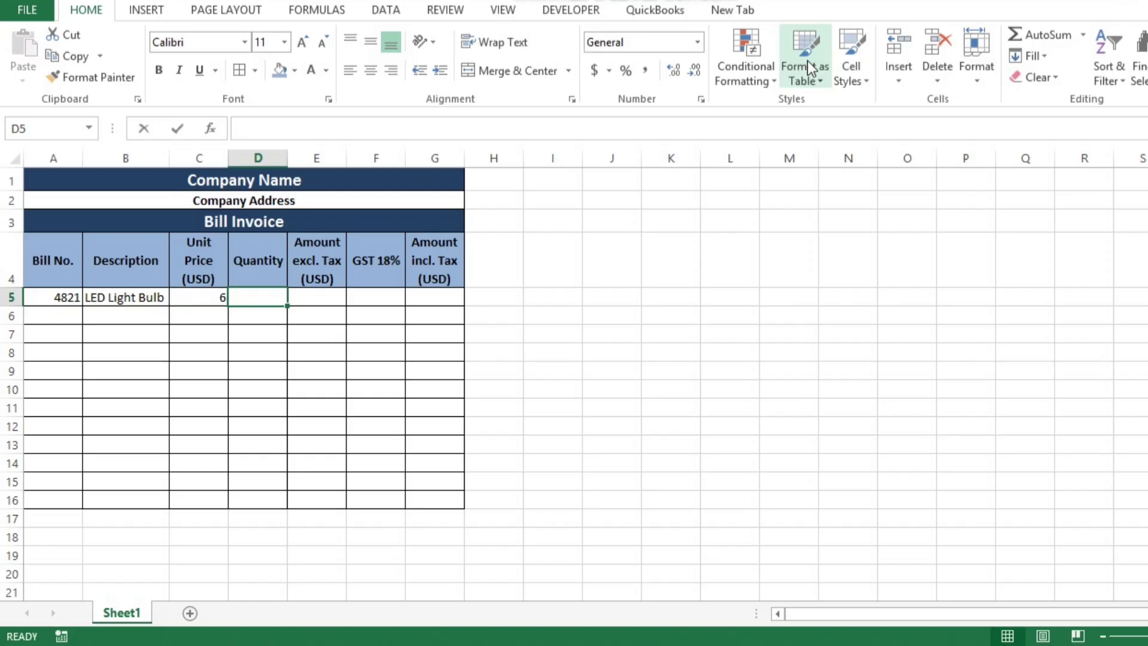
type("10")
key("Tab")
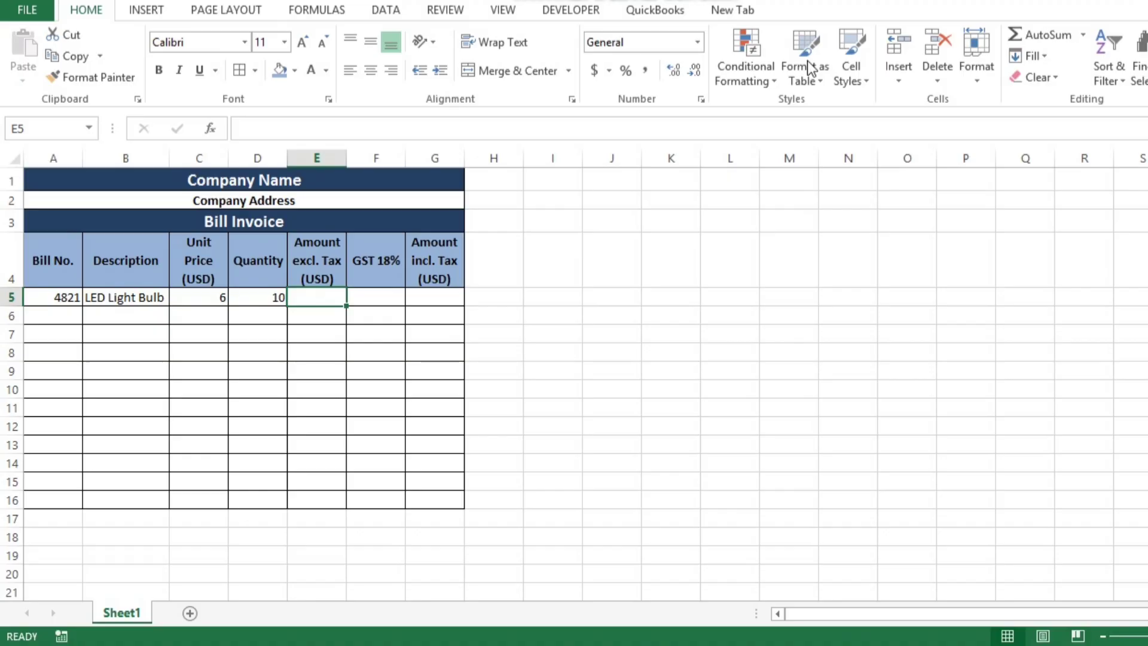
key("Down")
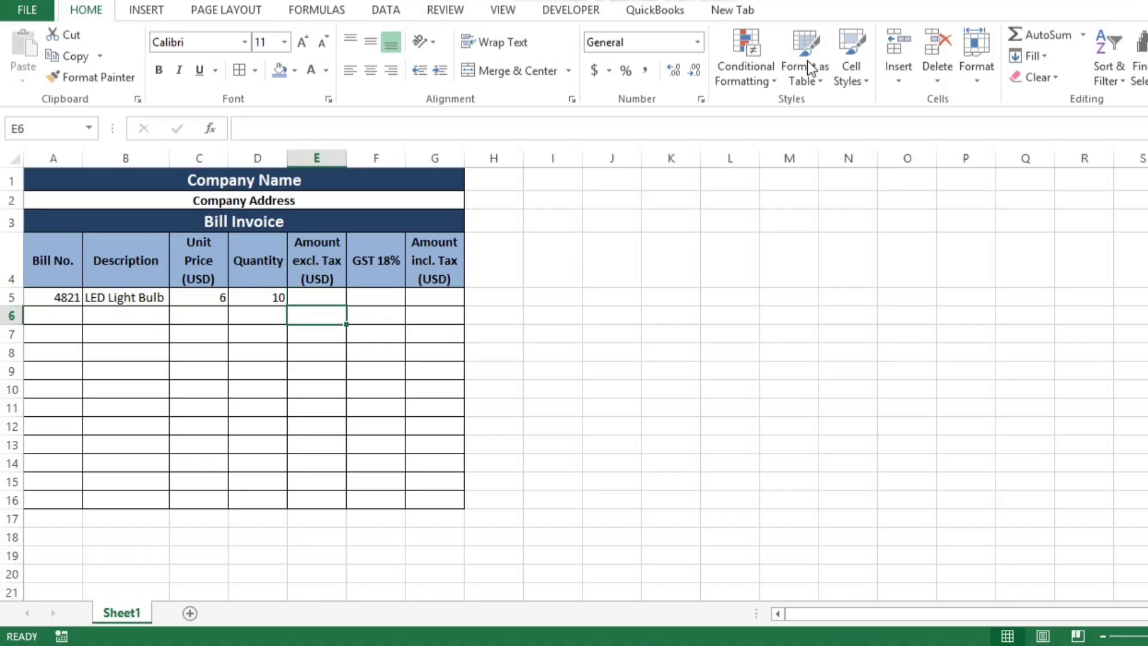
key("Down")
key("Left")
key("Down")
key("Left")
key("Left")
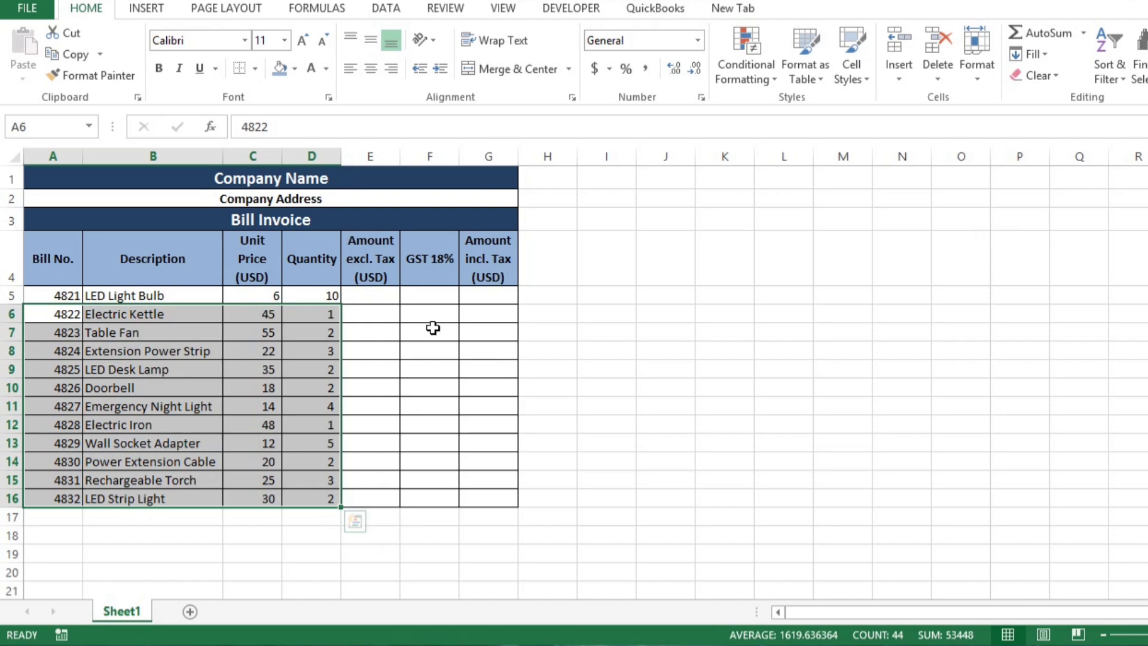
Enter the formula =C5*D5 in E5 to calculate the LED Light Bulb amount excluding tax
left_click(378, 299)
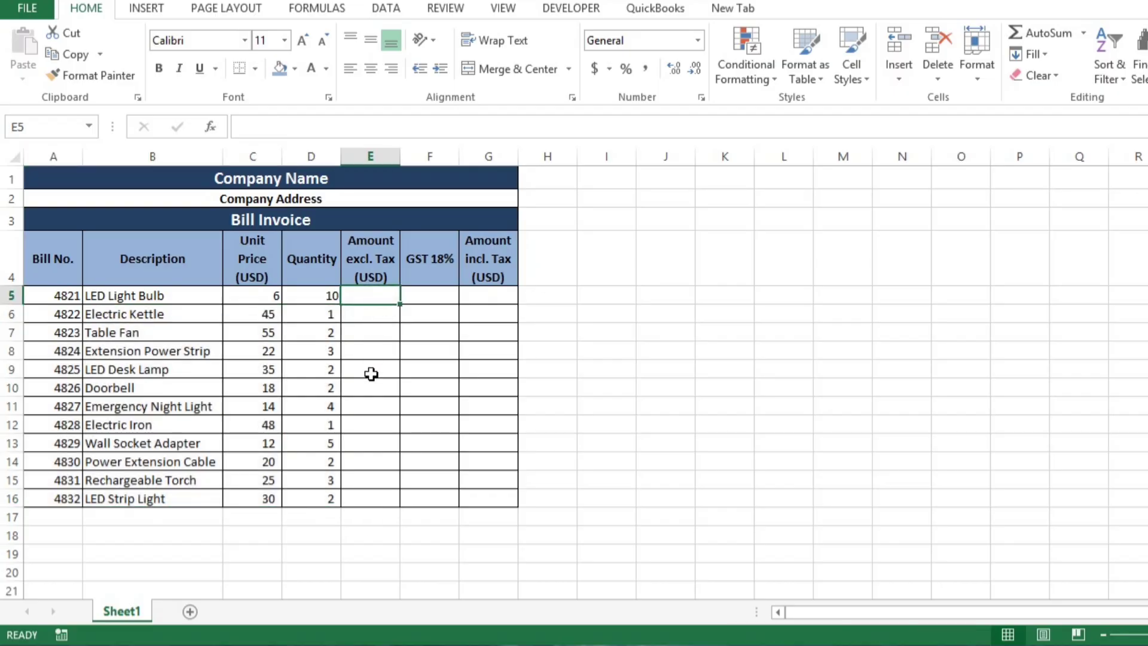
type("=")
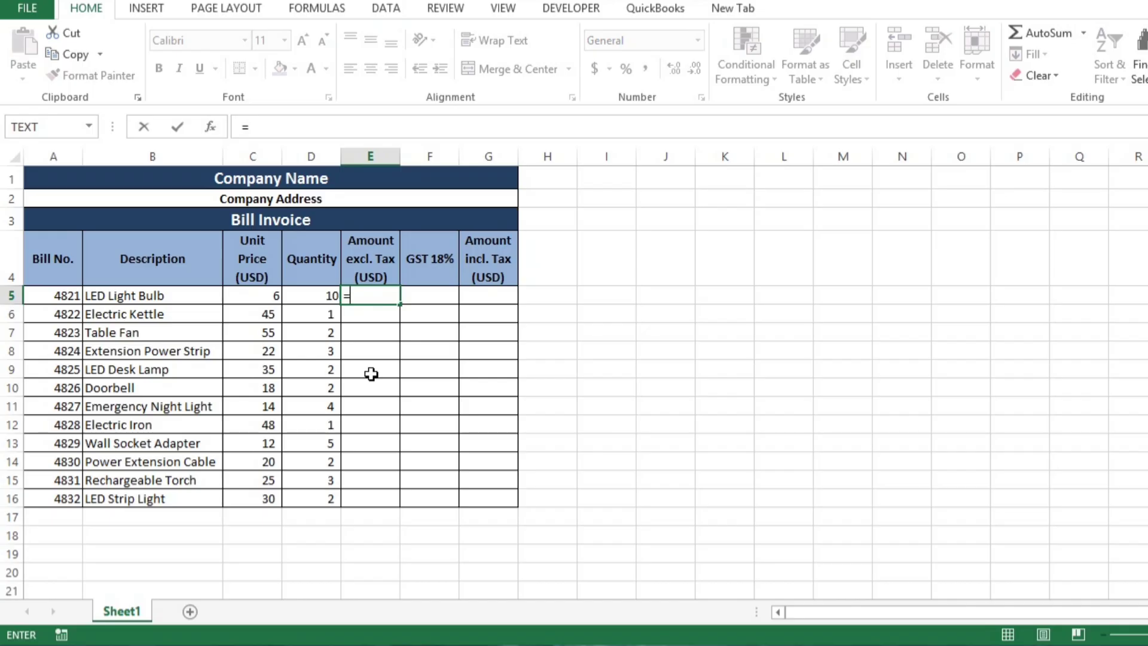
left_click(266, 295)
type("*")
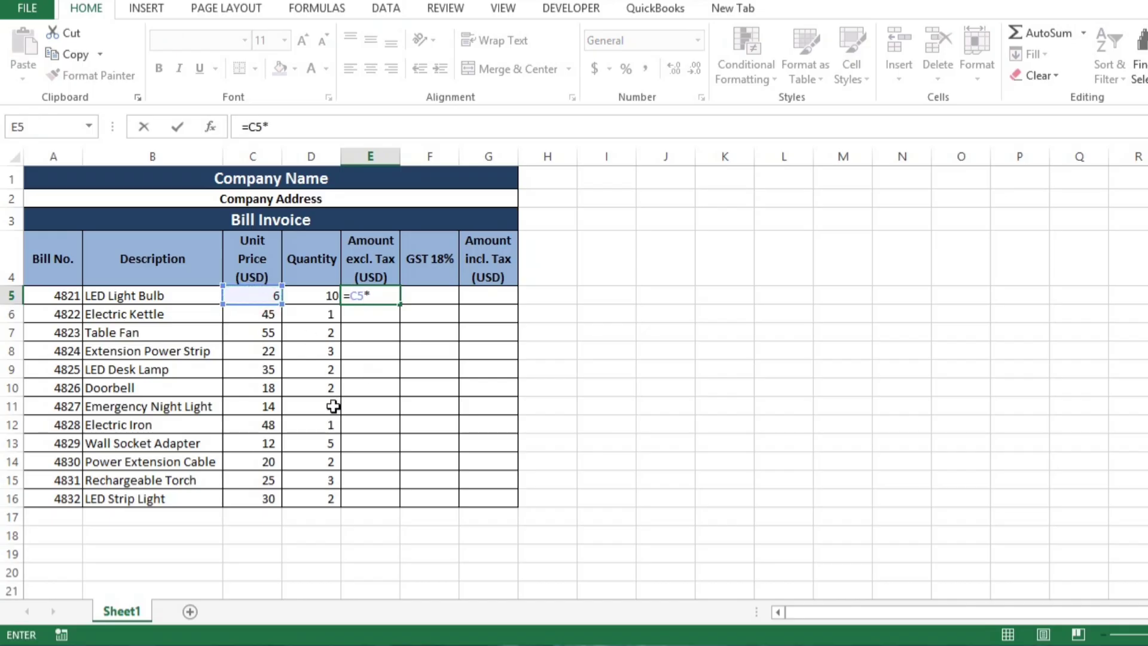
left_click(322, 295)
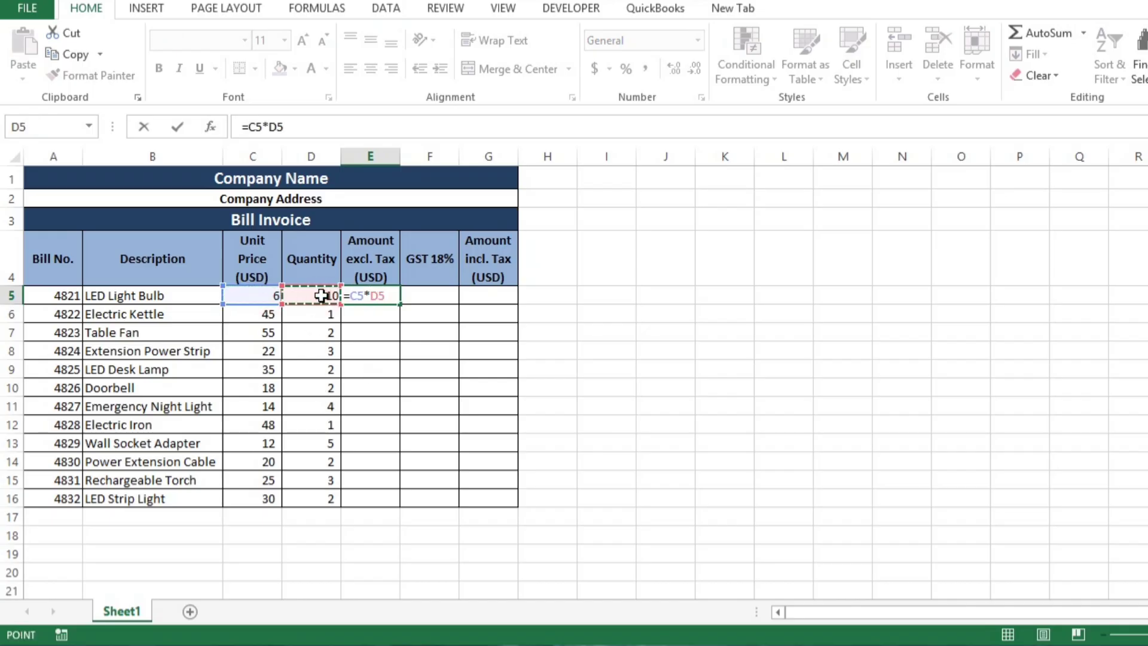
key("ctrl+Return")
key("Return")
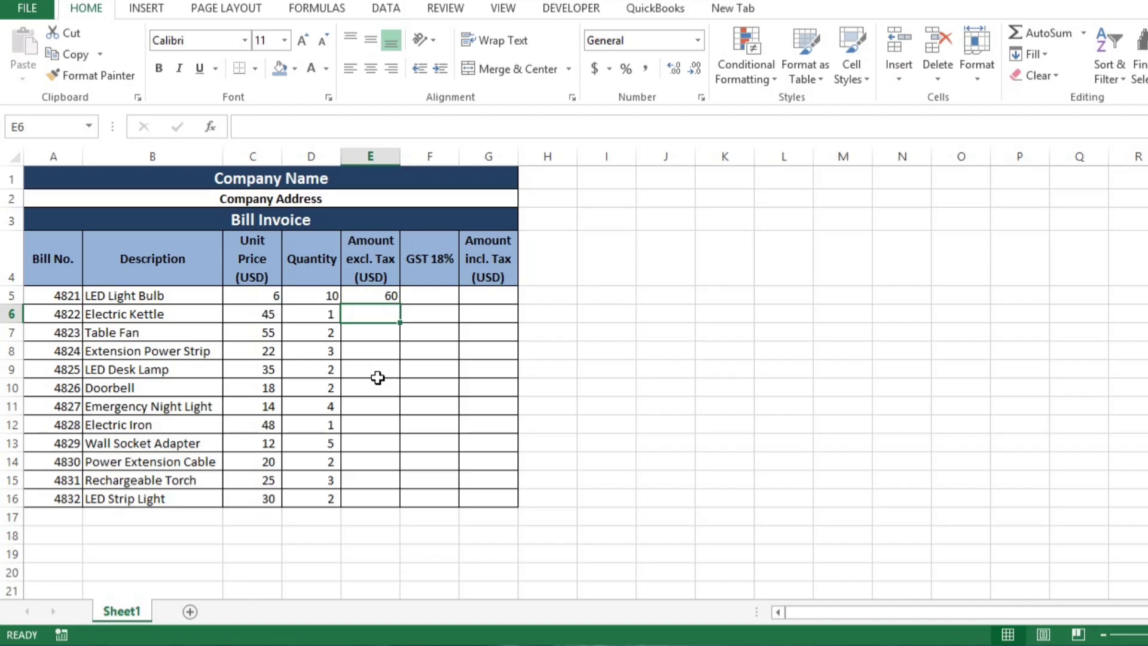
Fill the E5 formula down through E16 for all remaining items
key("Up")
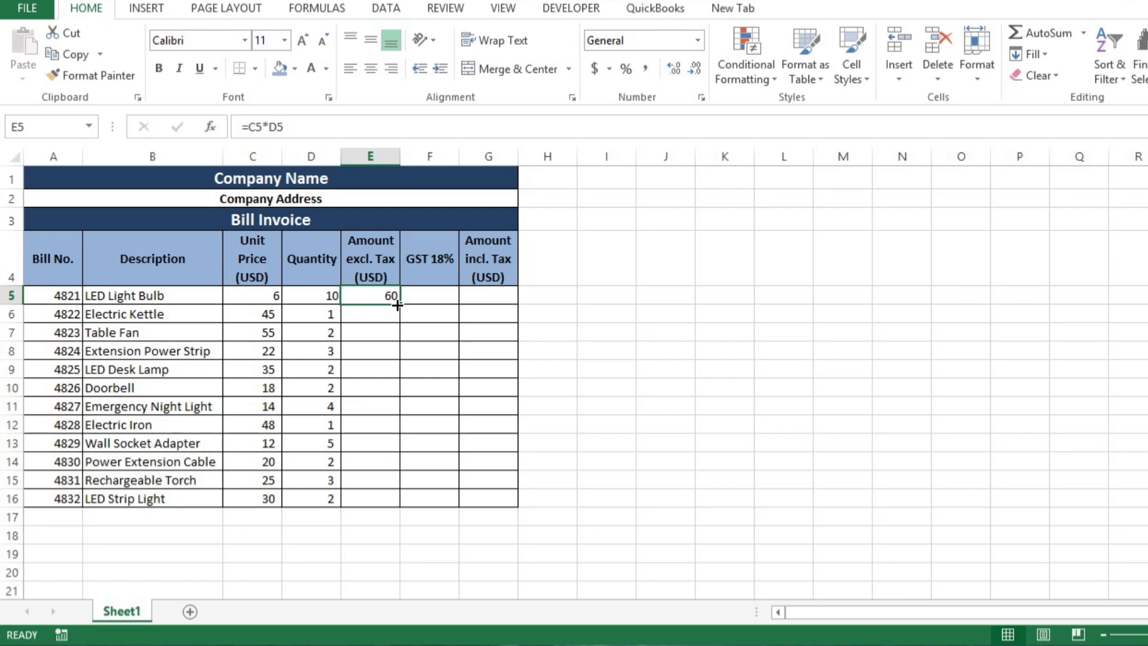
left_click_drag(398, 303, 392, 487)
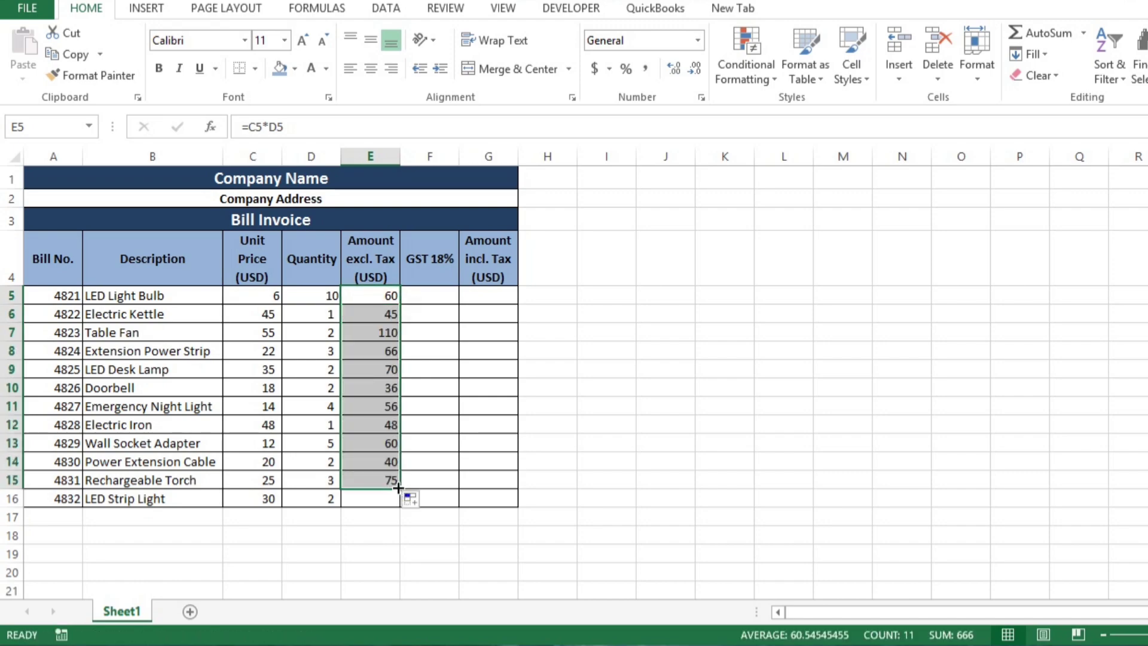
double_click(400, 489)
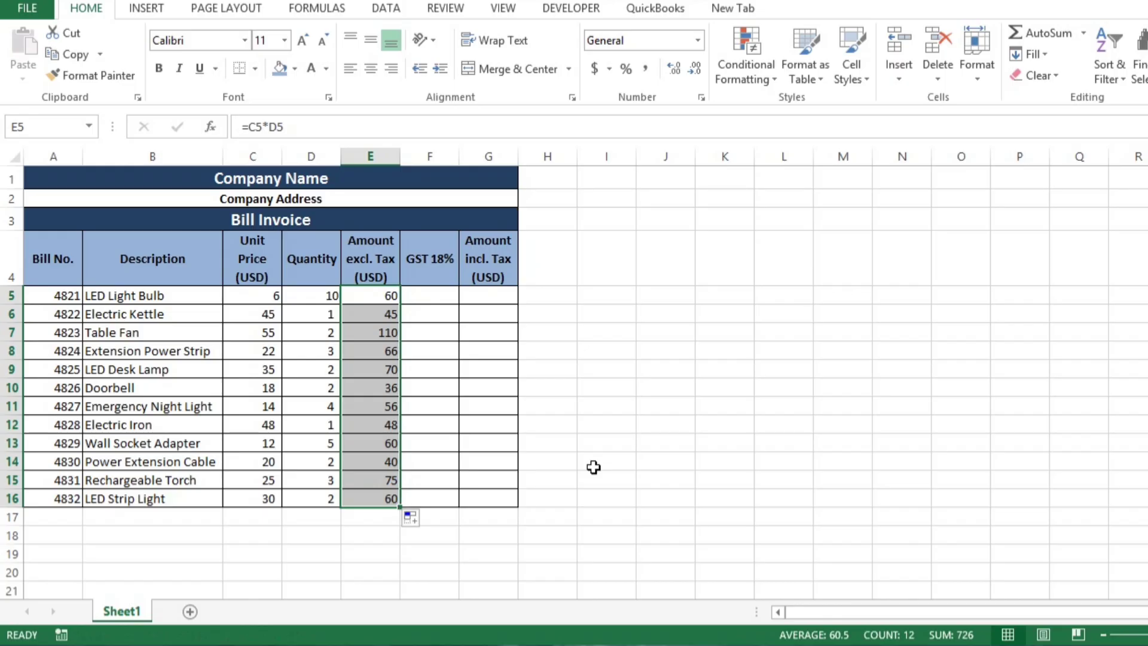
Enter =ROUND(E5*18%,0) in F5 for the GST and fill the formula down to F16
left_click(431, 299)
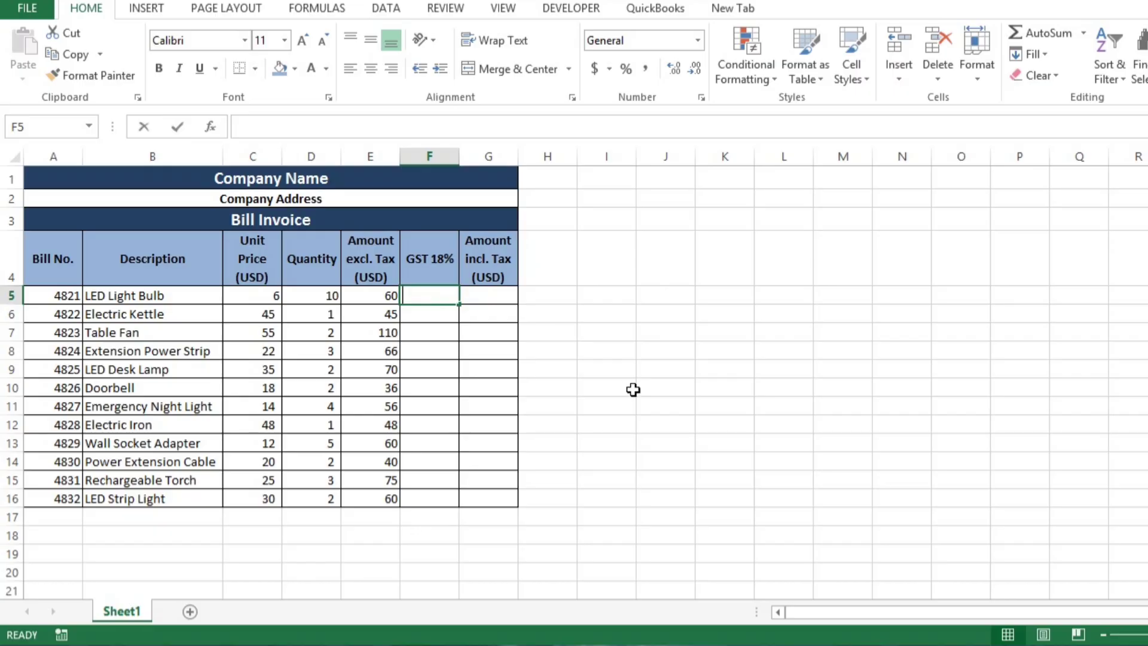
type("=round")
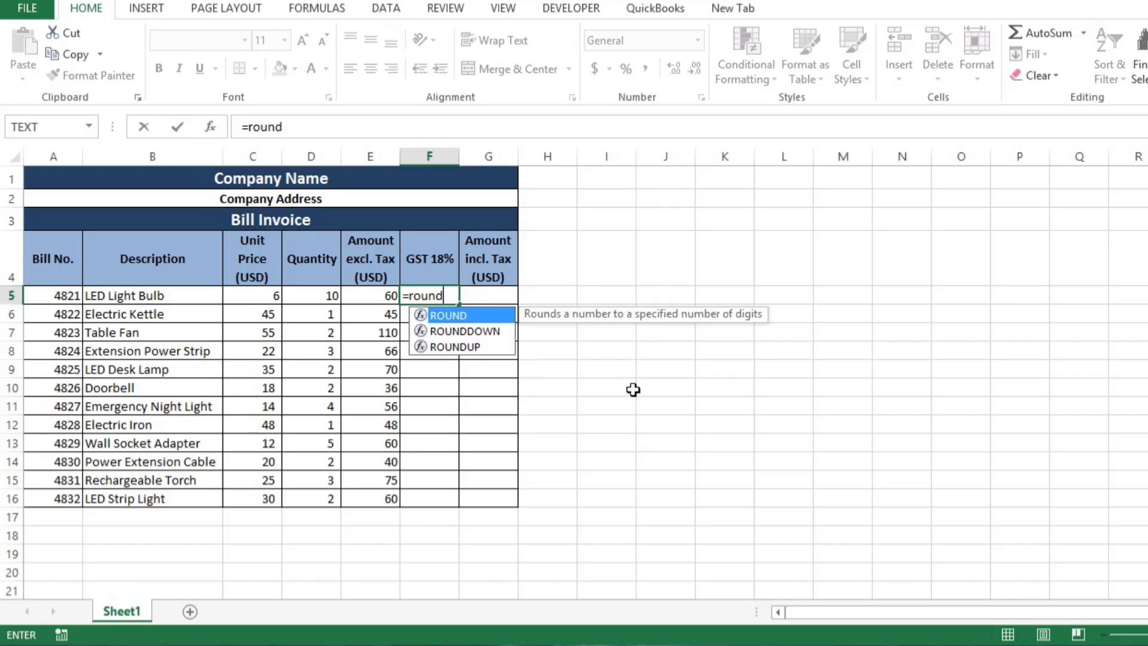
key("Tab")
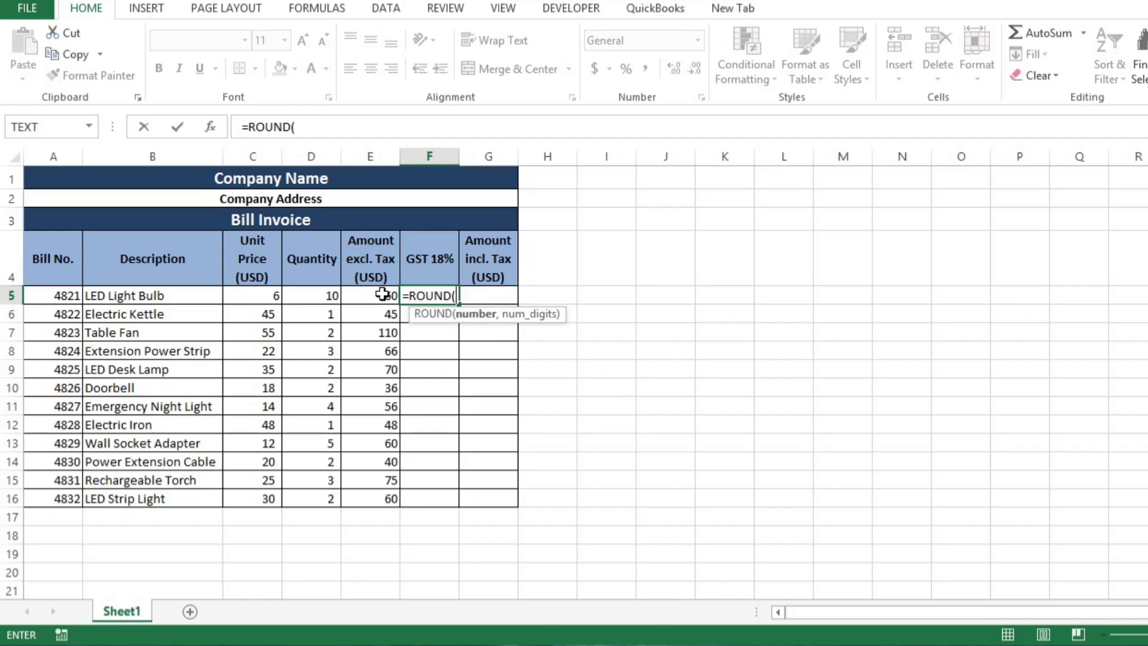
left_click(383, 296)
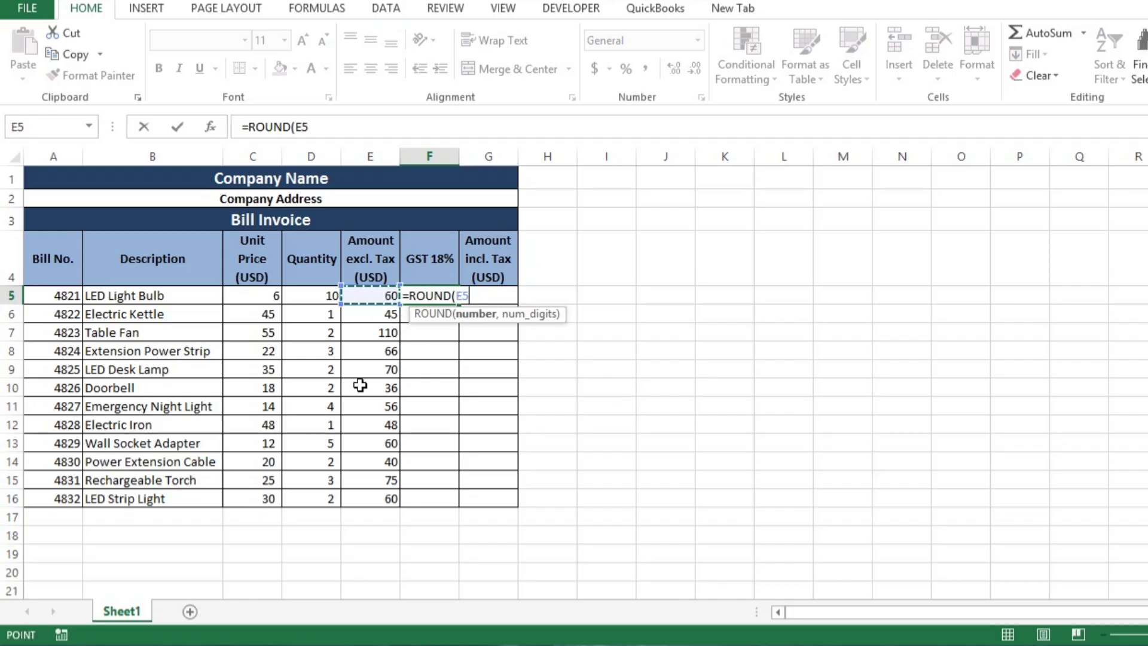
type("*18")
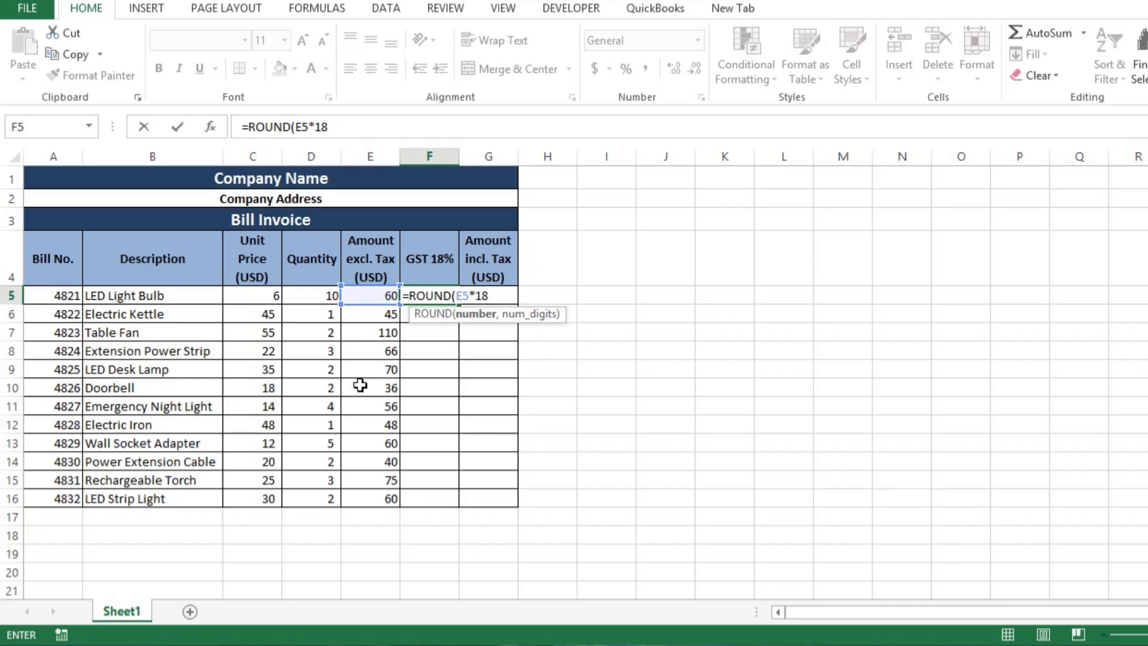
type("%,")
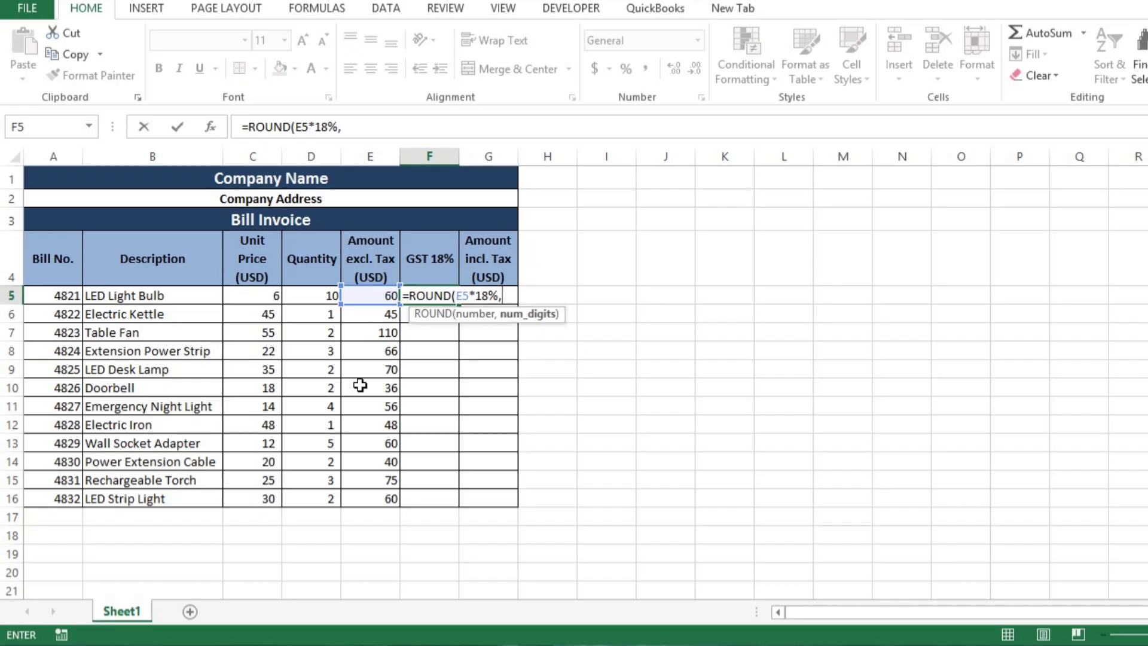
type("0)")
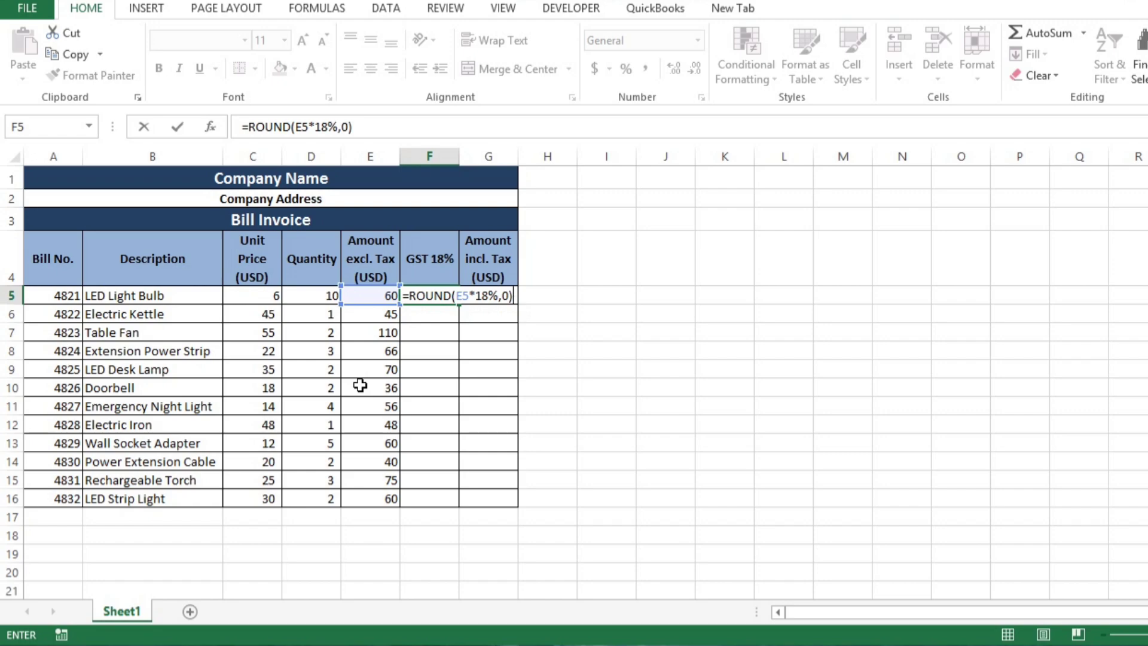
key("Return")
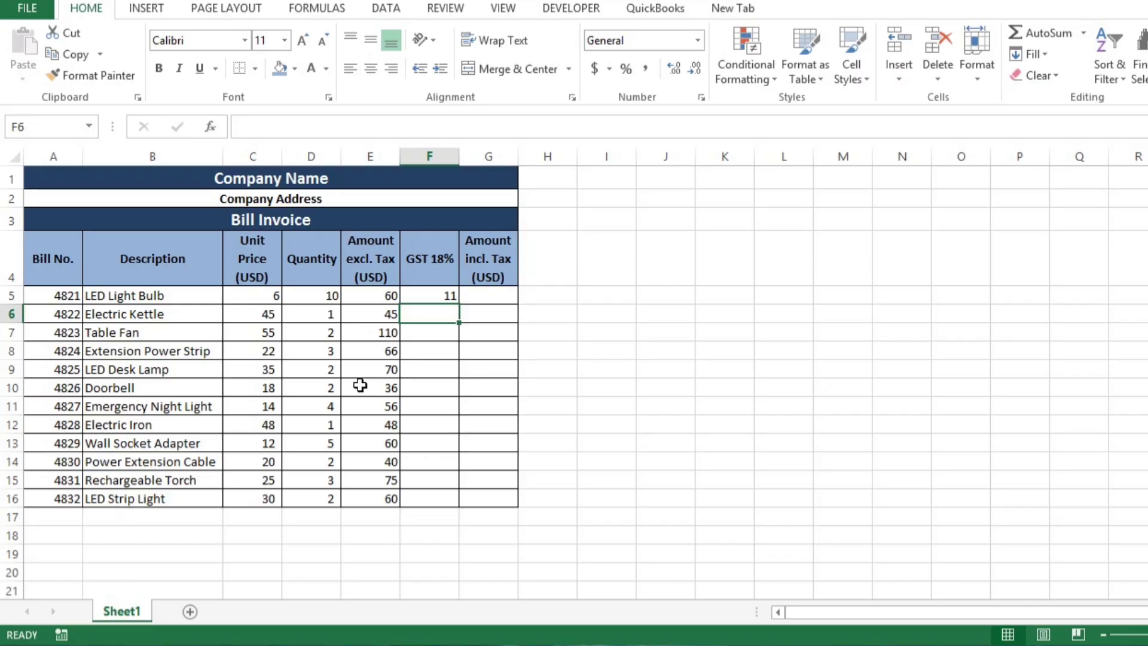
left_click(450, 294)
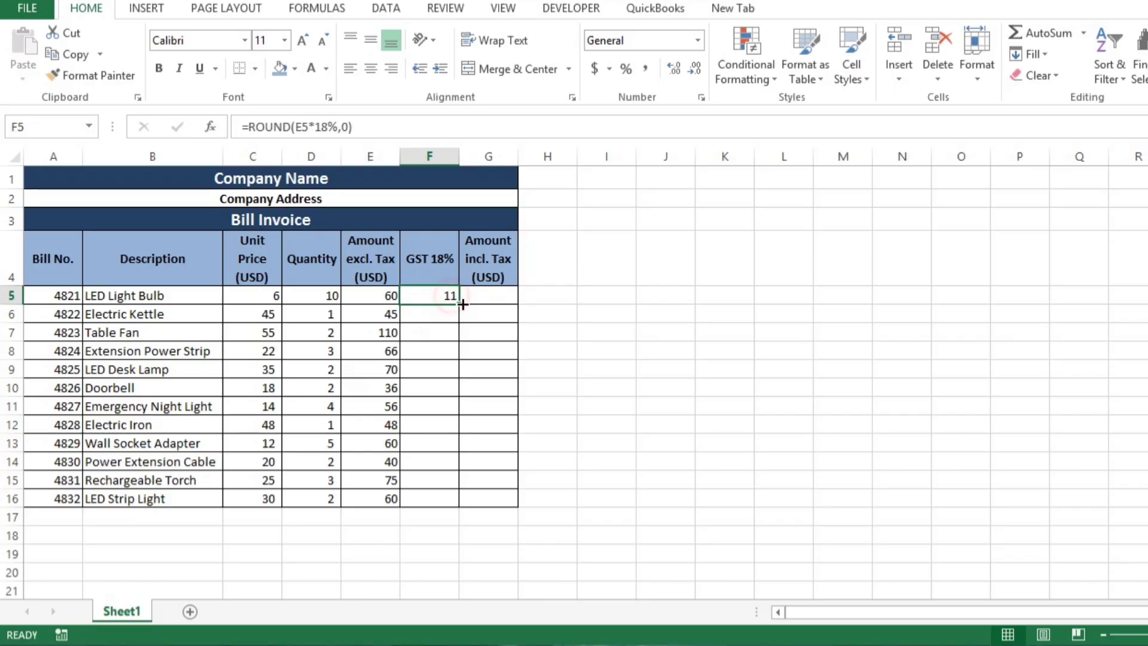
left_click_drag(459, 305, 459, 508)
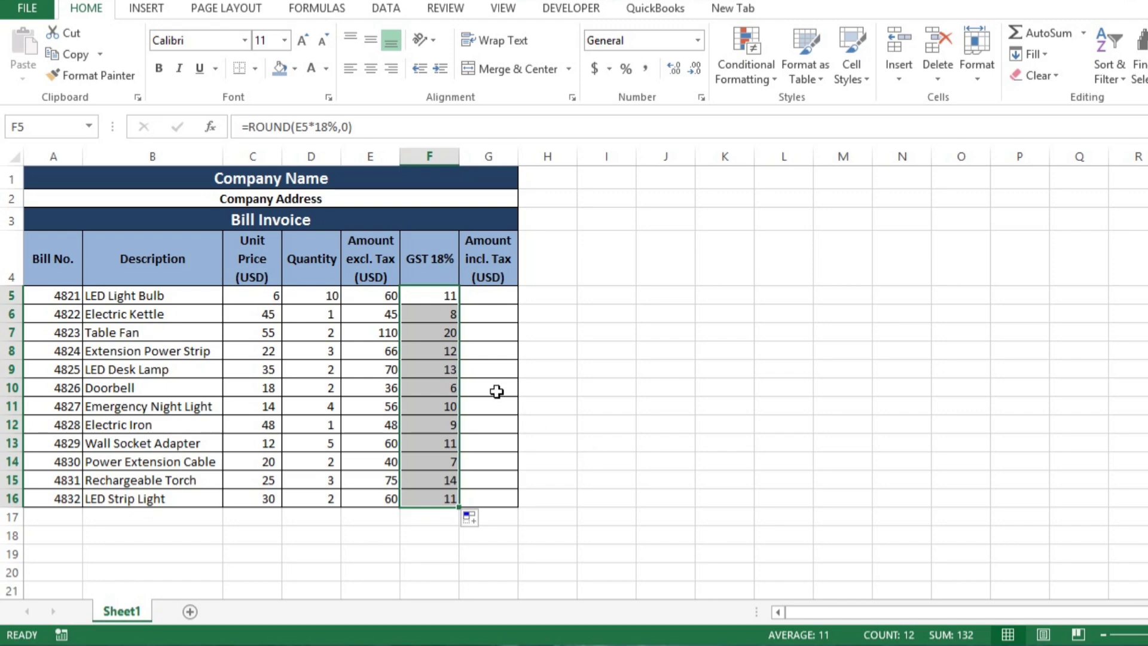
Enter =E5+F5 in G5 for the amount including tax and fill the formula down to G16
left_click(498, 296)
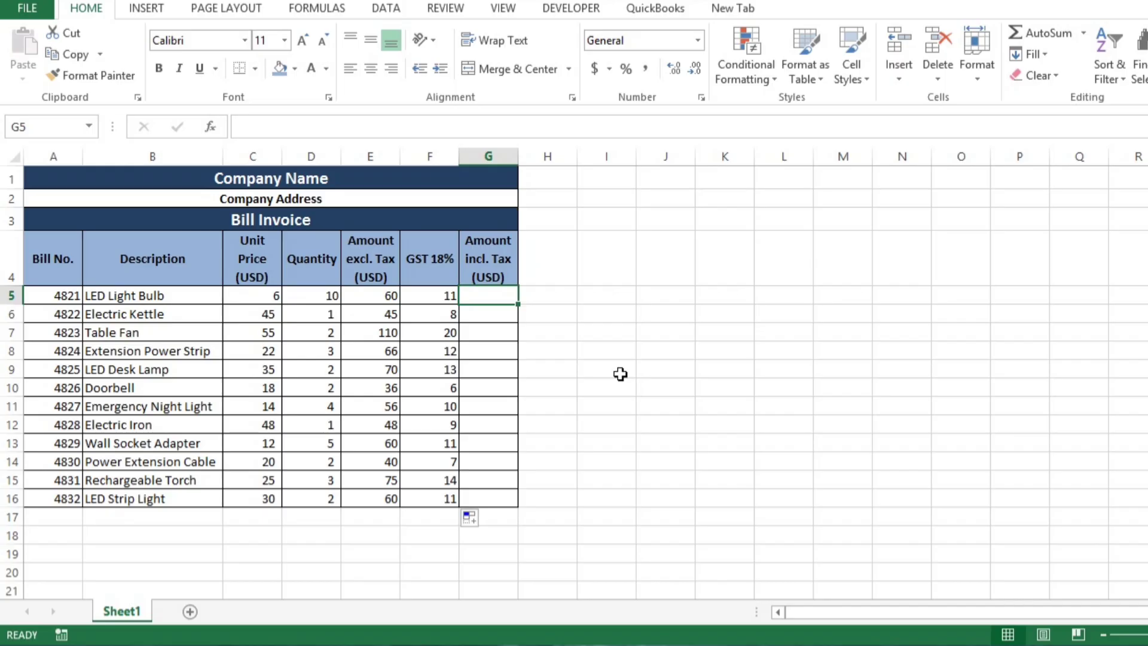
type("=")
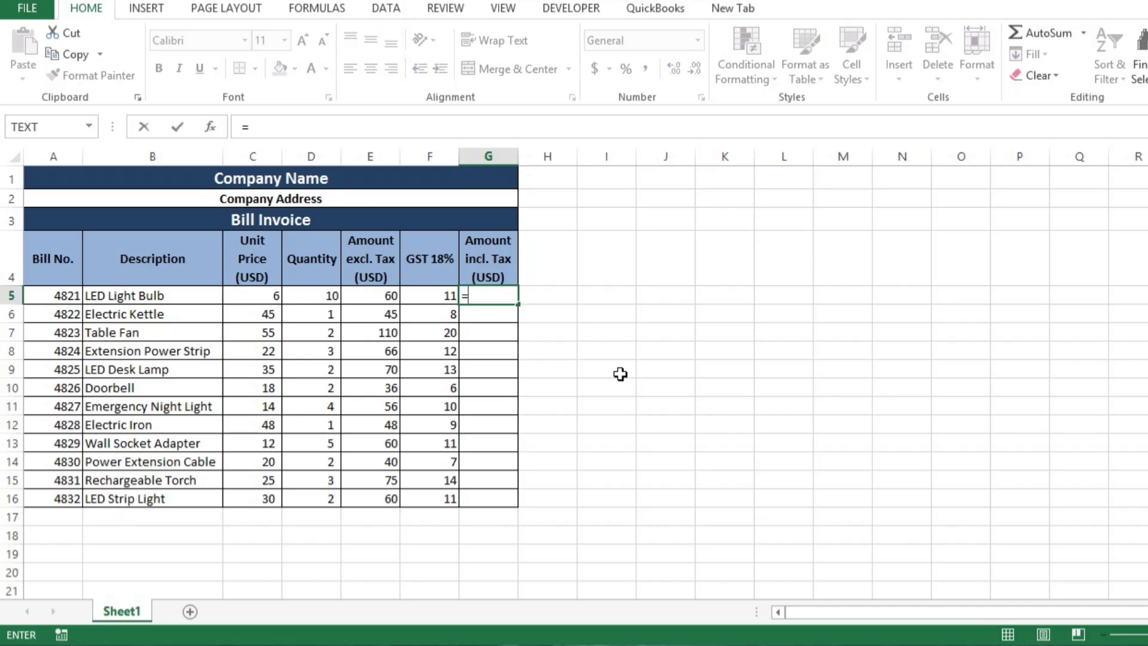
left_click(368, 293)
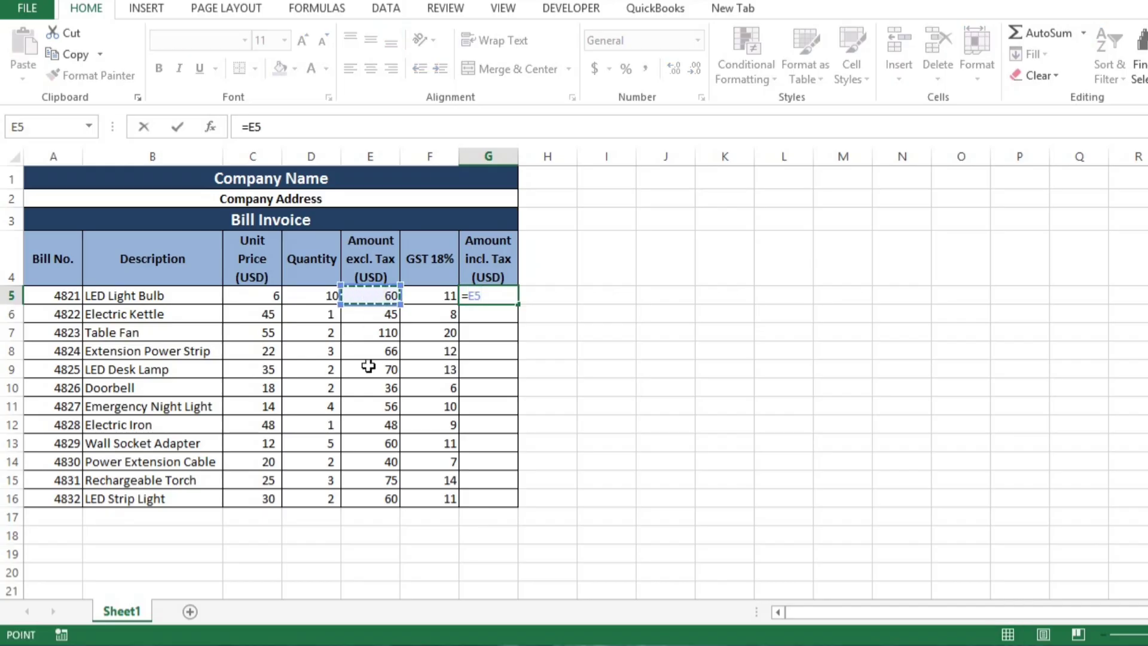
type("+")
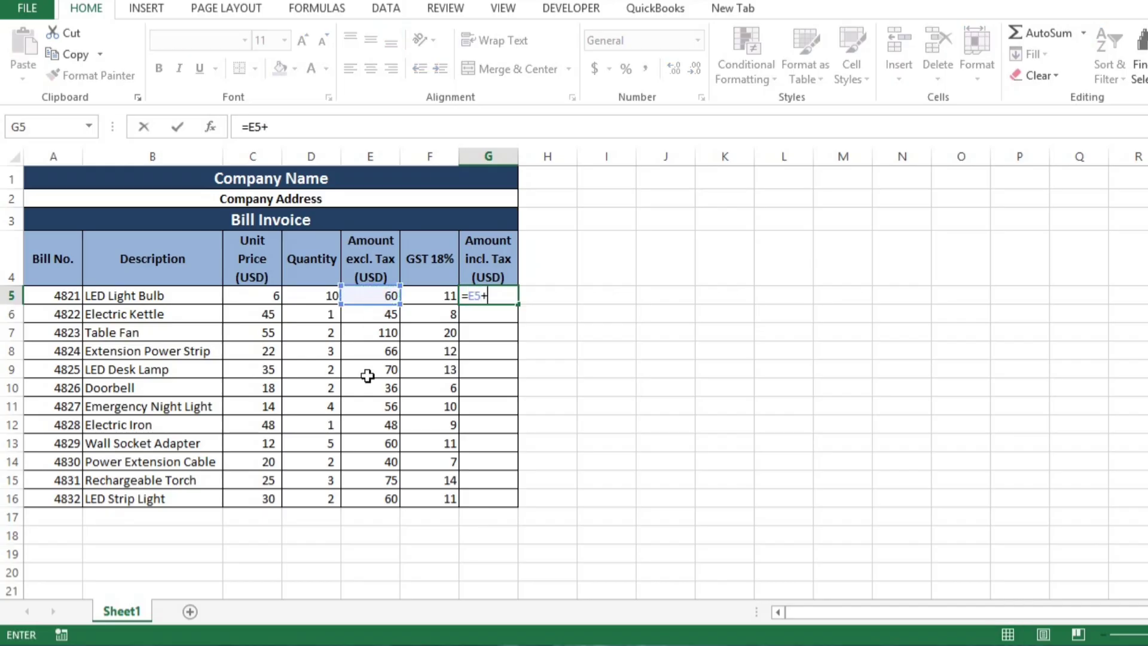
left_click(445, 293)
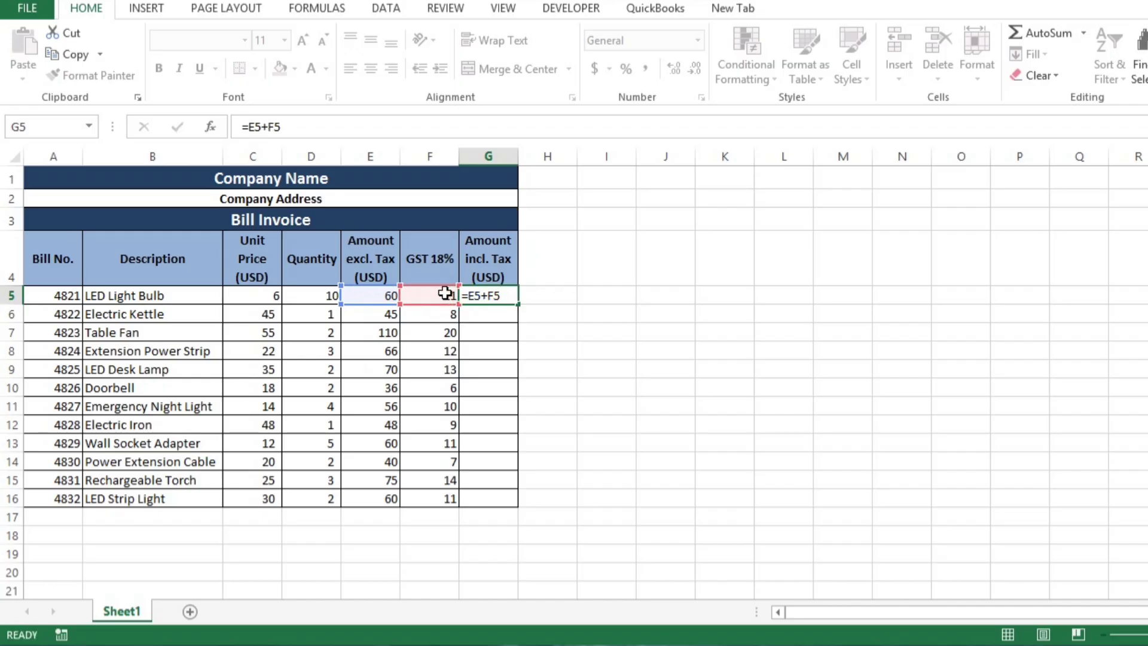
key("Return")
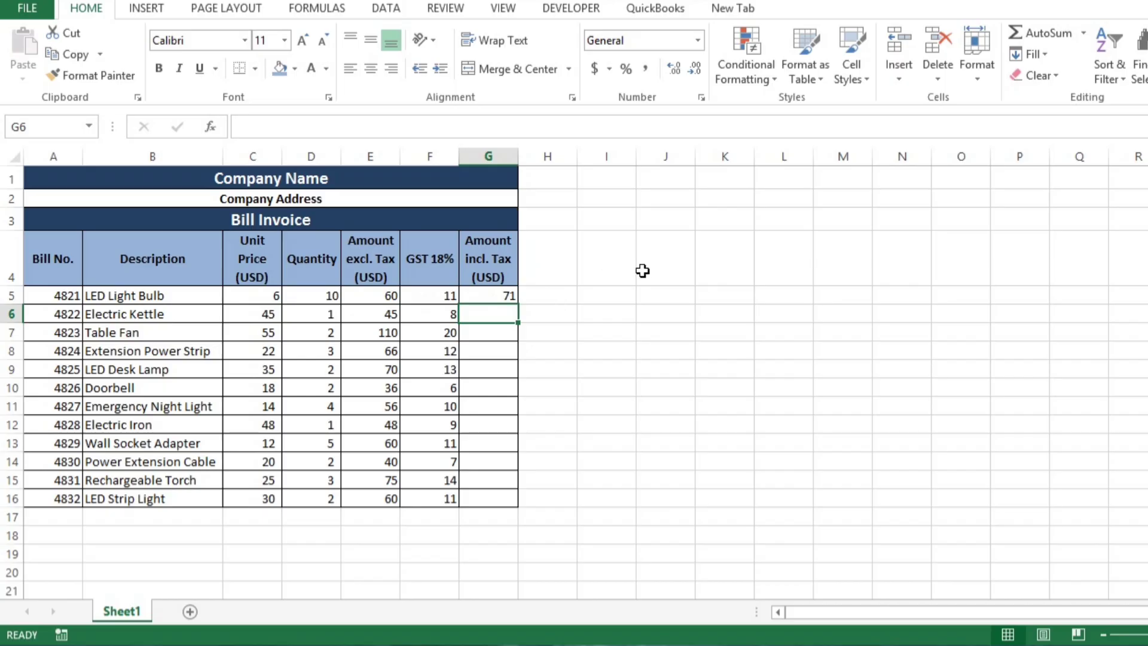
left_click(494, 296)
left_click_drag(518, 307, 516, 508)
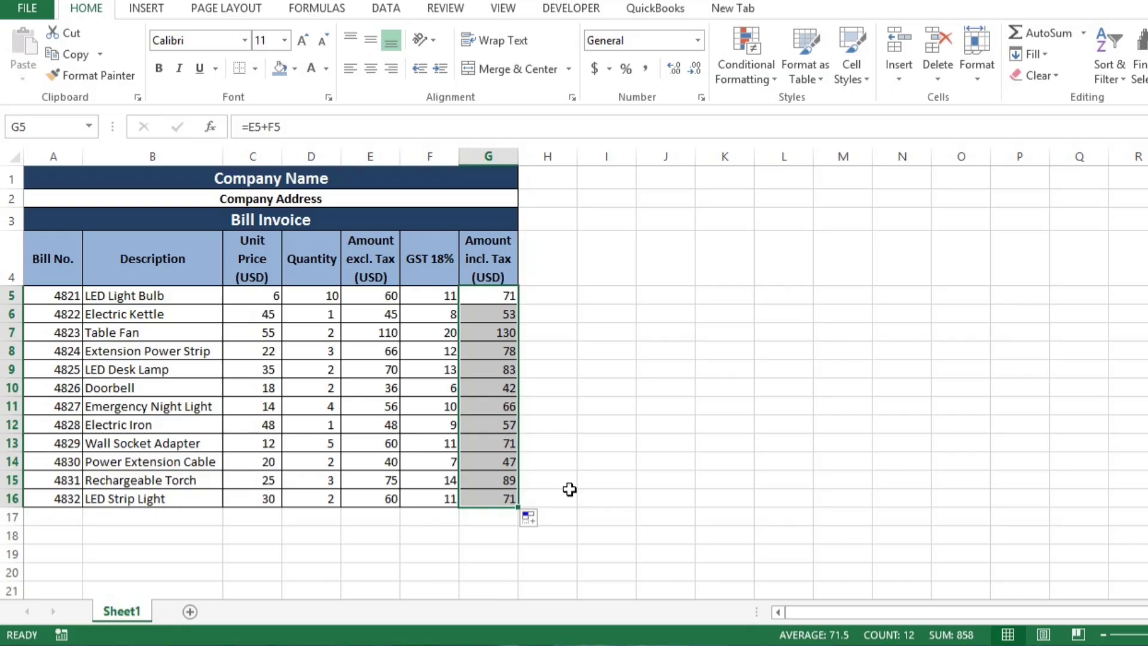
Enter the label "Grand Total" in C17 below the item rows
left_click(498, 516)
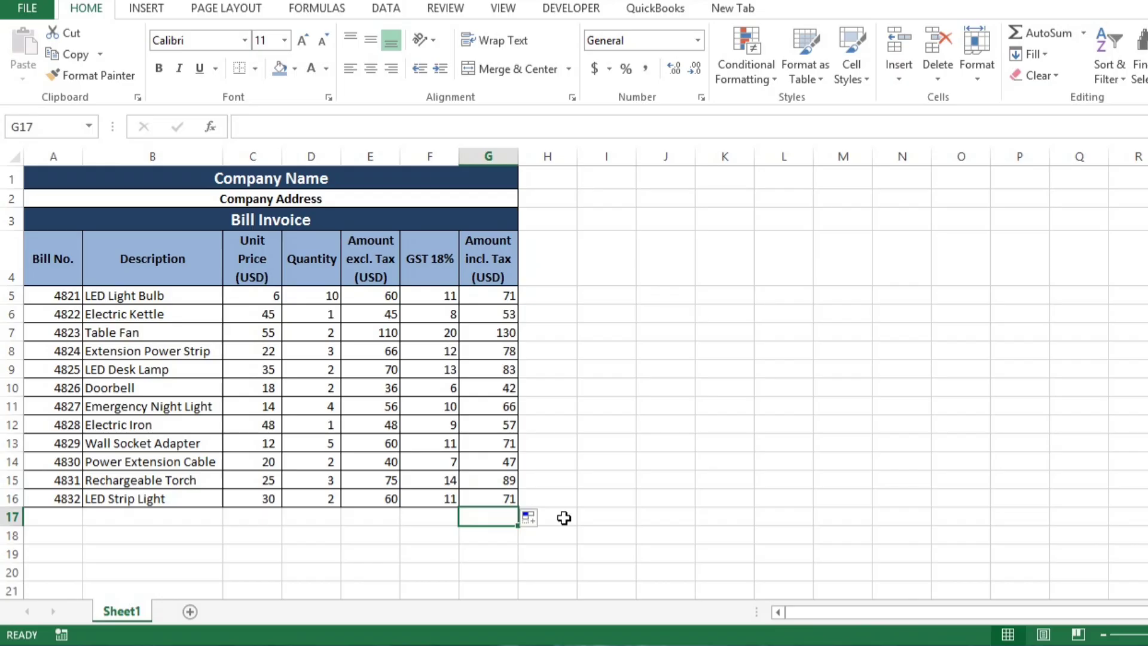
key("Left")
key("Left")
key("Left")
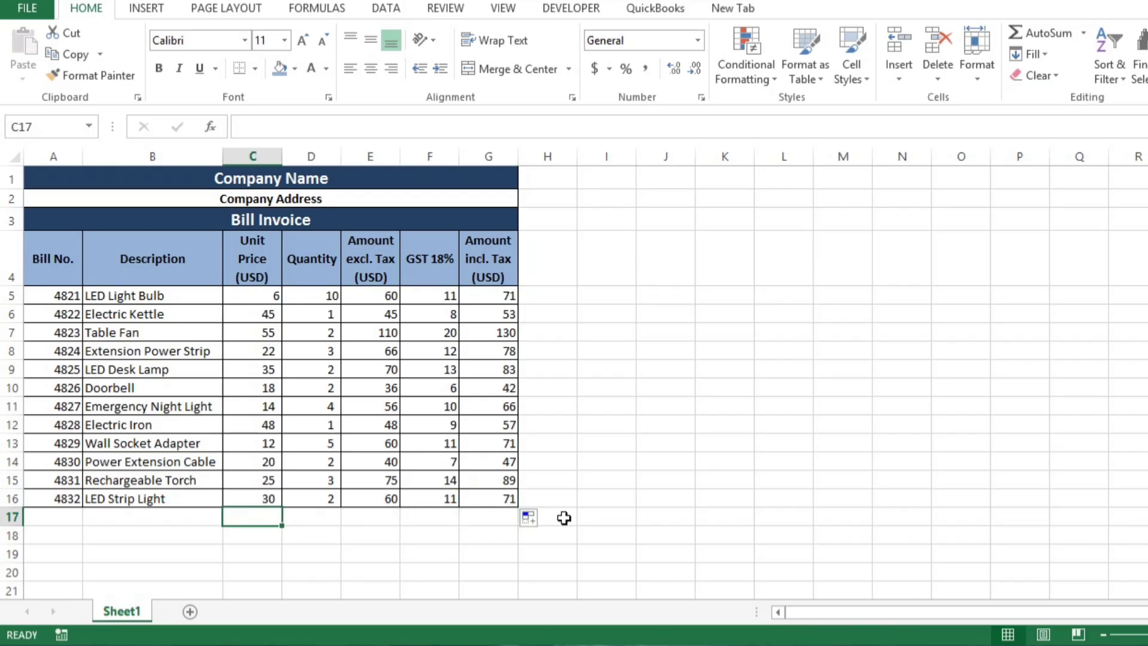
type("Grand Total")
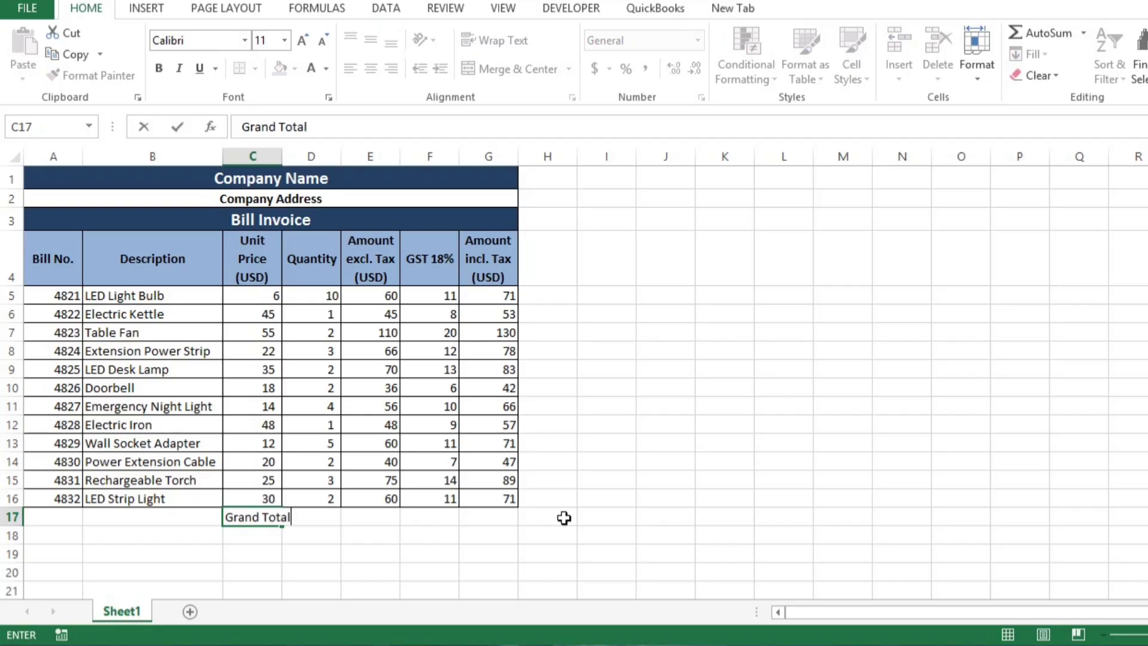
key("Tab")
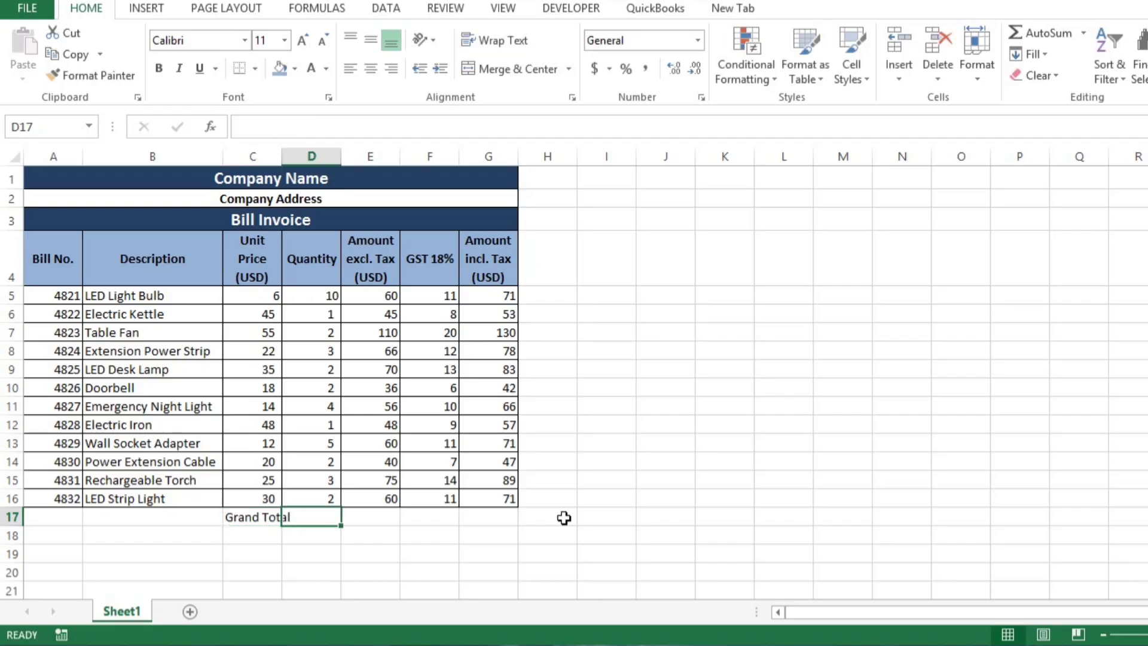
Enter =SUM(D5:D16) in D17 to total the quantities
type("=")
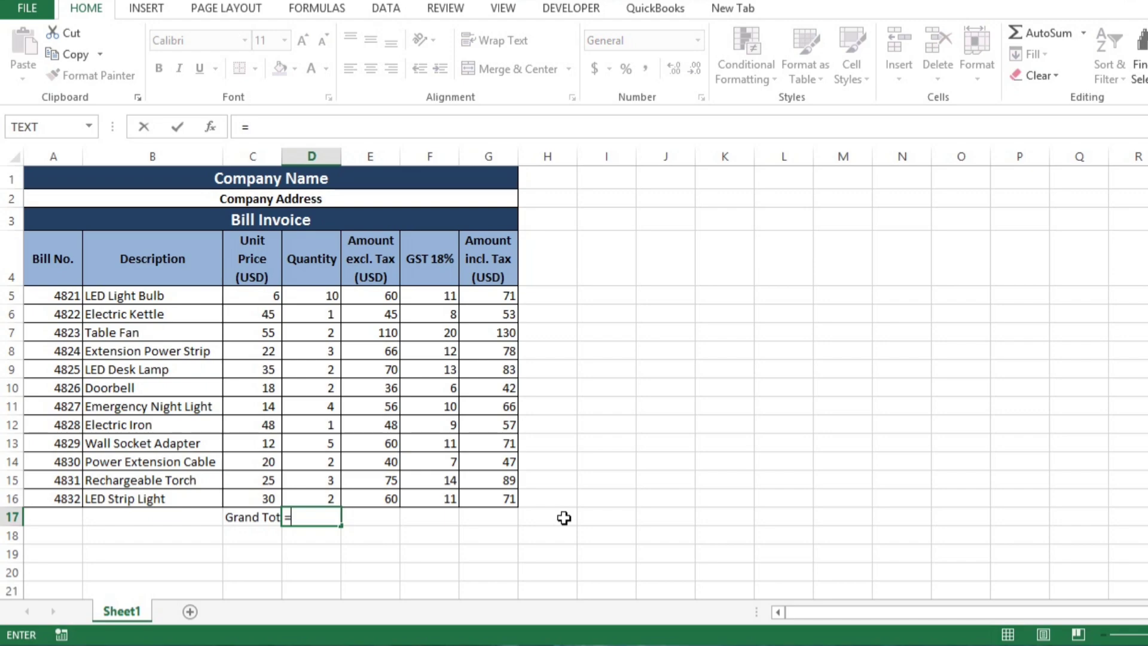
type("sum(")
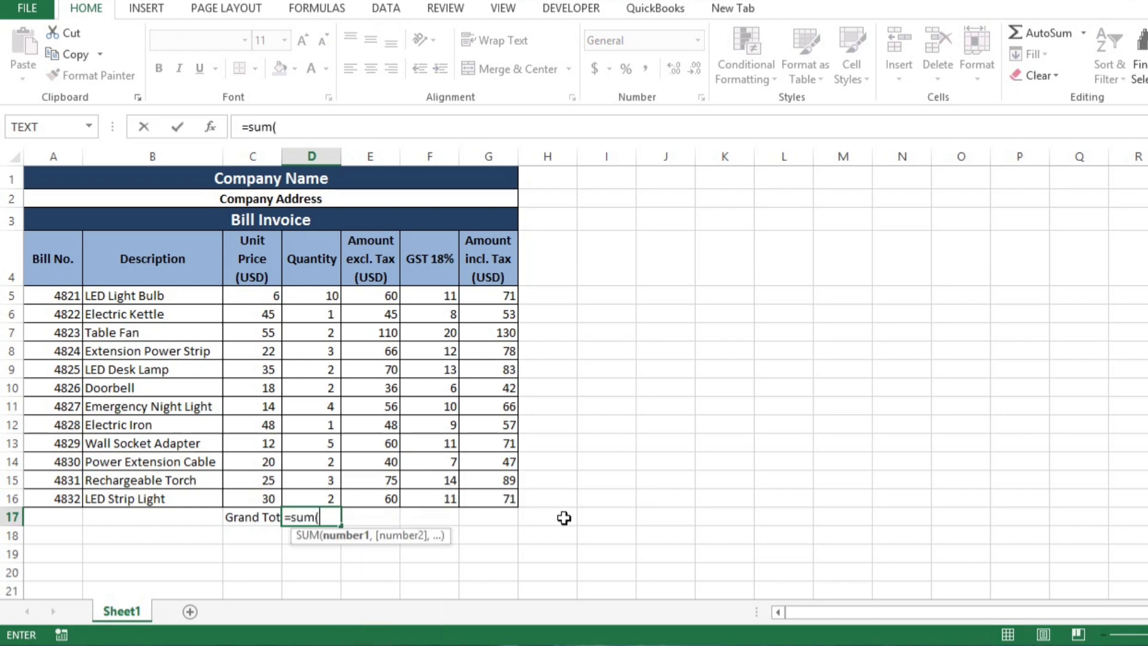
left_click_drag(317, 296, 325, 501)
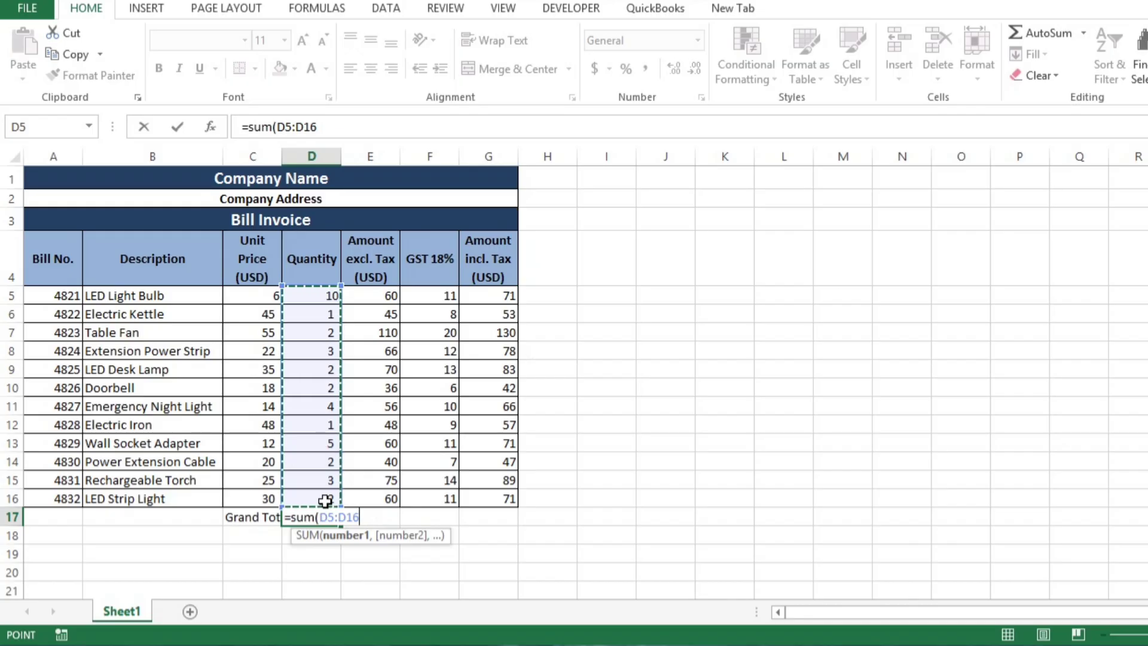
key("ctrl+Return")
key("Return")
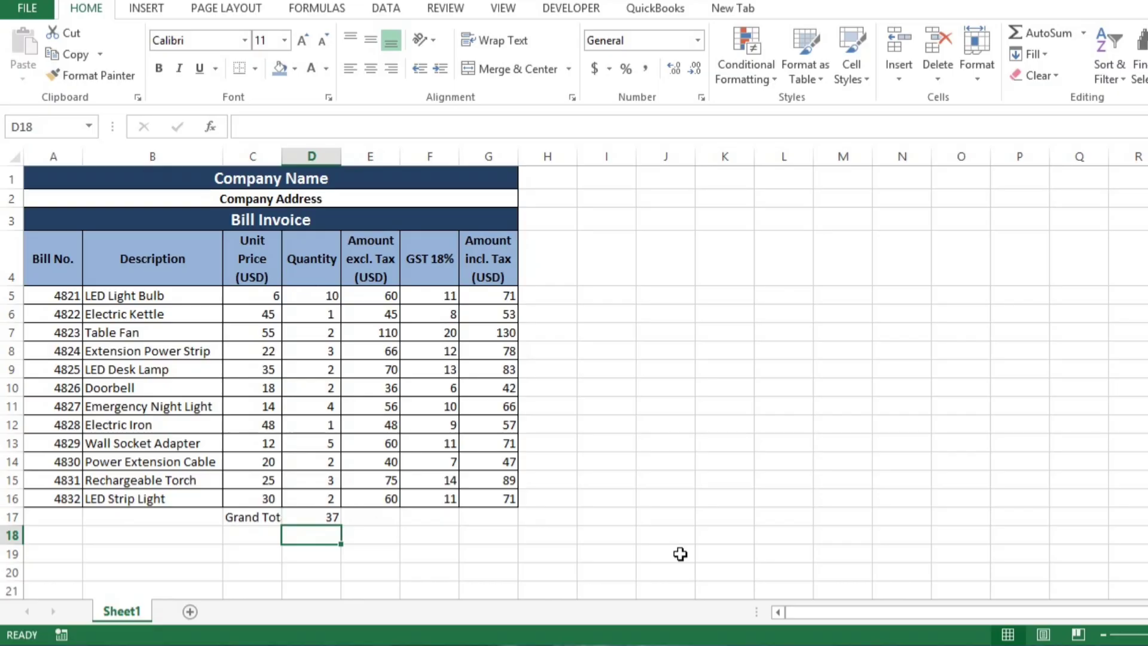
Copy the quantity total formula from D17 into E17, F17 and G17 to total the remaining amount columns
key("Up")
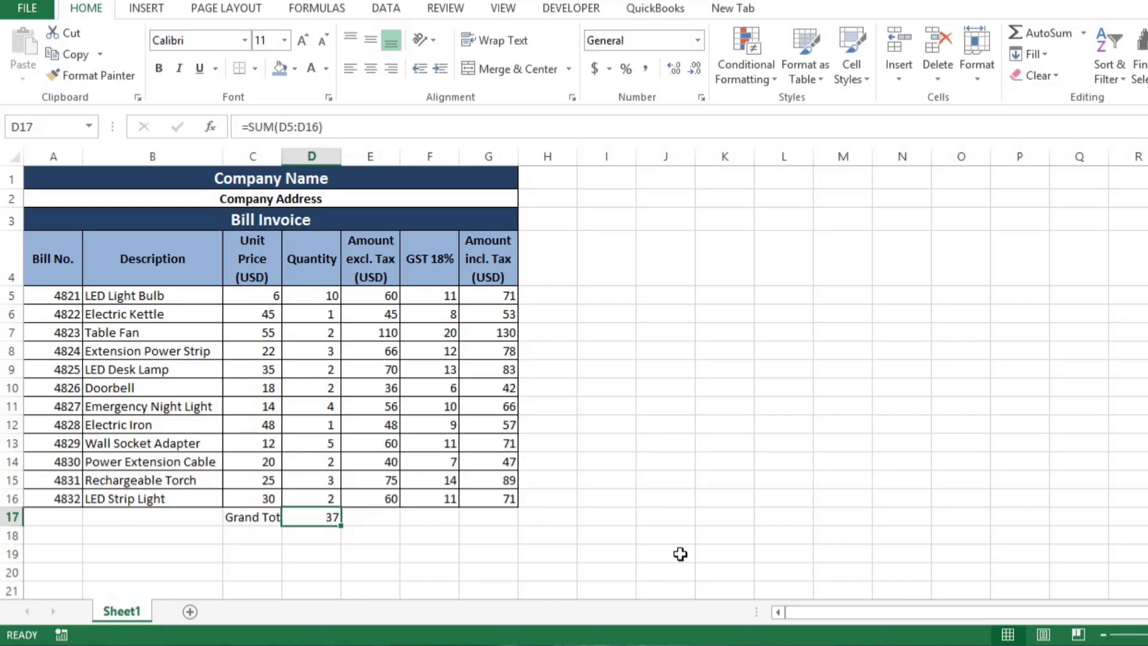
key("ctrl+c")
key("Right")
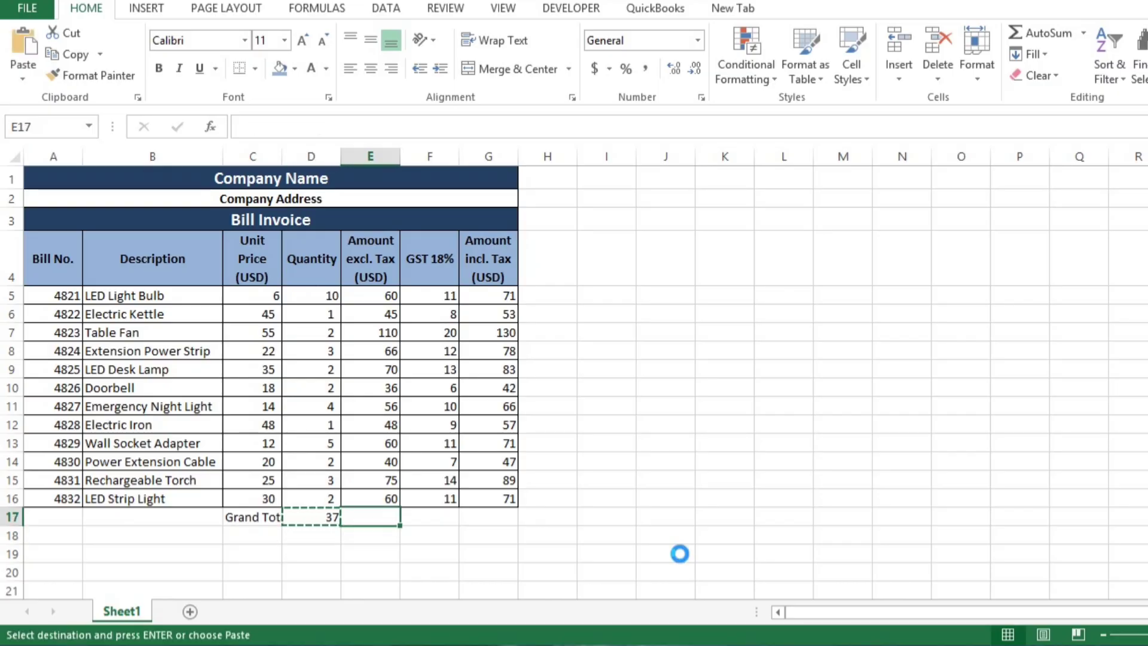
key("ctrl+v")
key("Right")
key("ctrl+v")
key("Right")
key("ctrl+v")
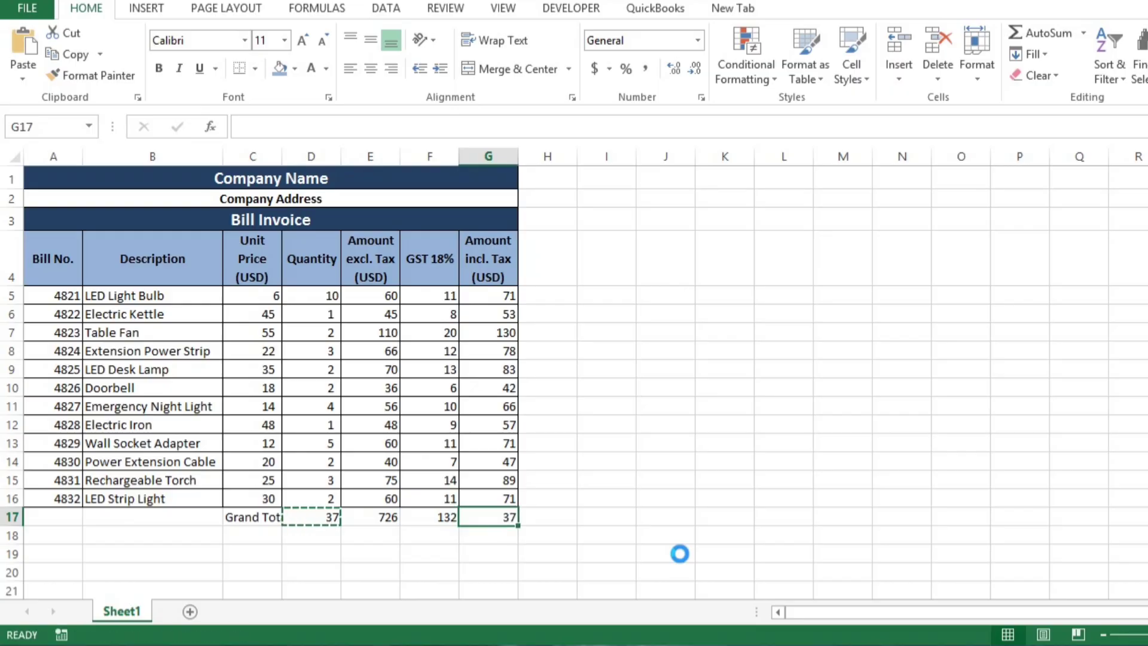
key("Escape")
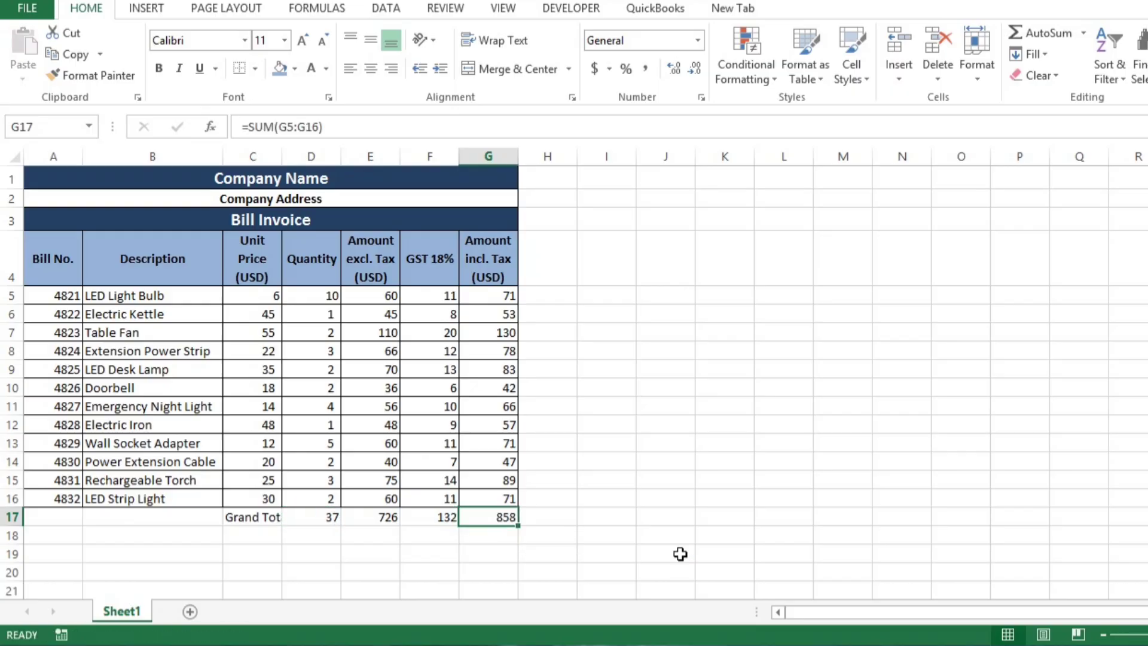
Right-align the "Grand Total" label in C17
key("Left")
key("Left")
key("Left")
key("Left")
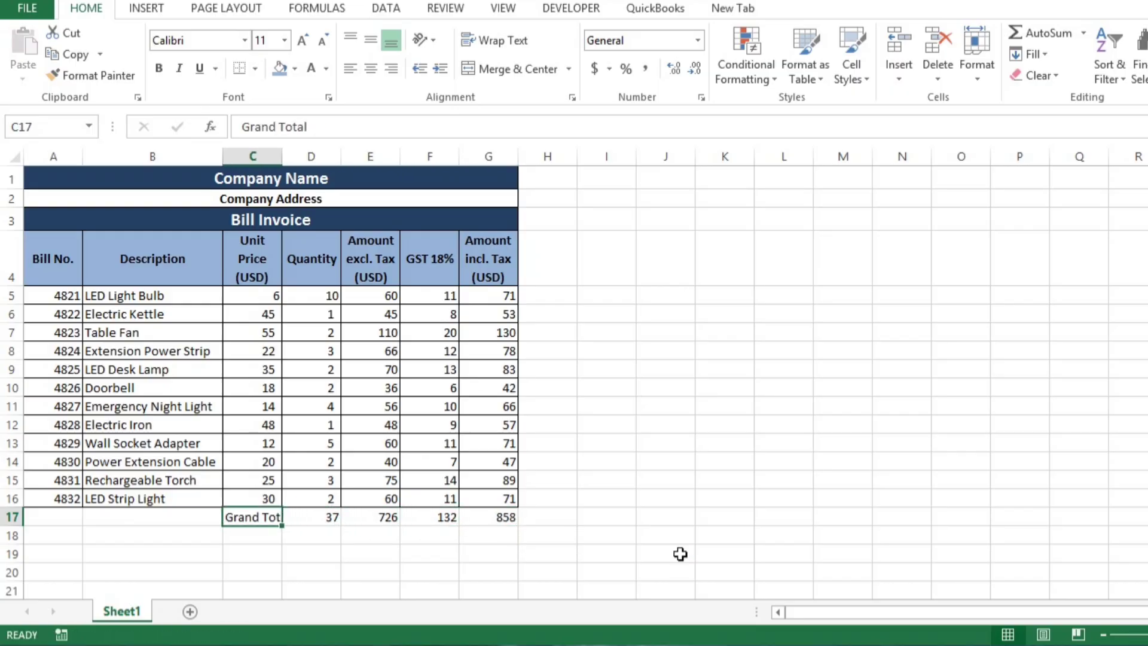
left_click(396, 67)
Make the Grand Total row C17:G17 bold and give it a Top and Double Bottom Border
key("ctrl+shift+Right")
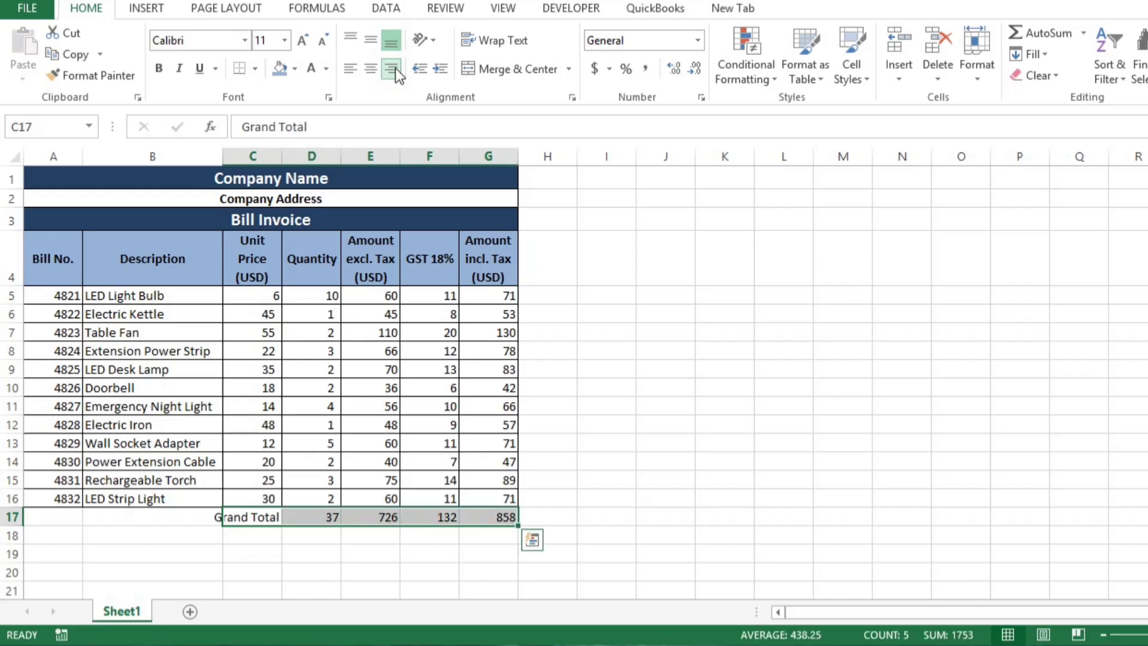
key("ctrl+b")
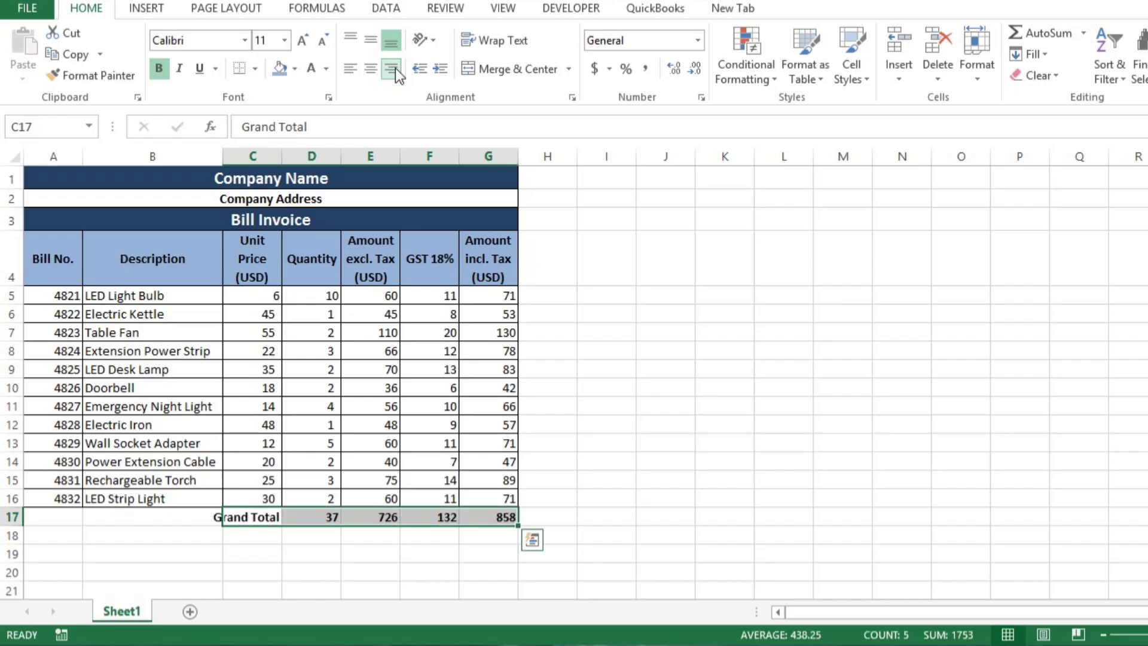
left_click(256, 67)
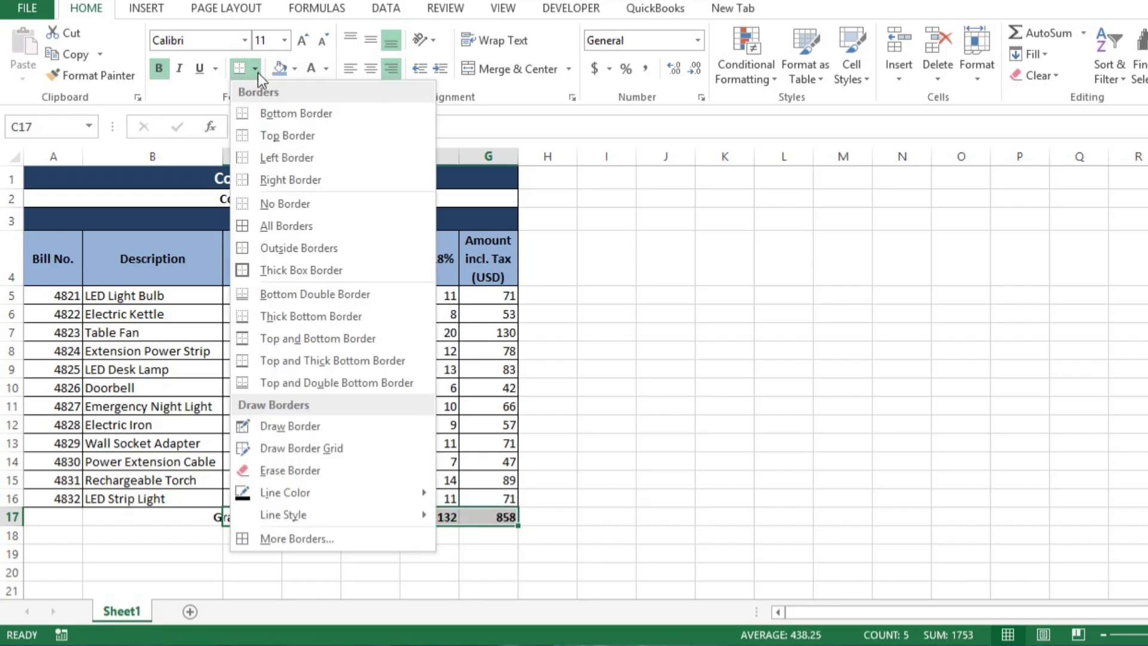
left_click(292, 383)
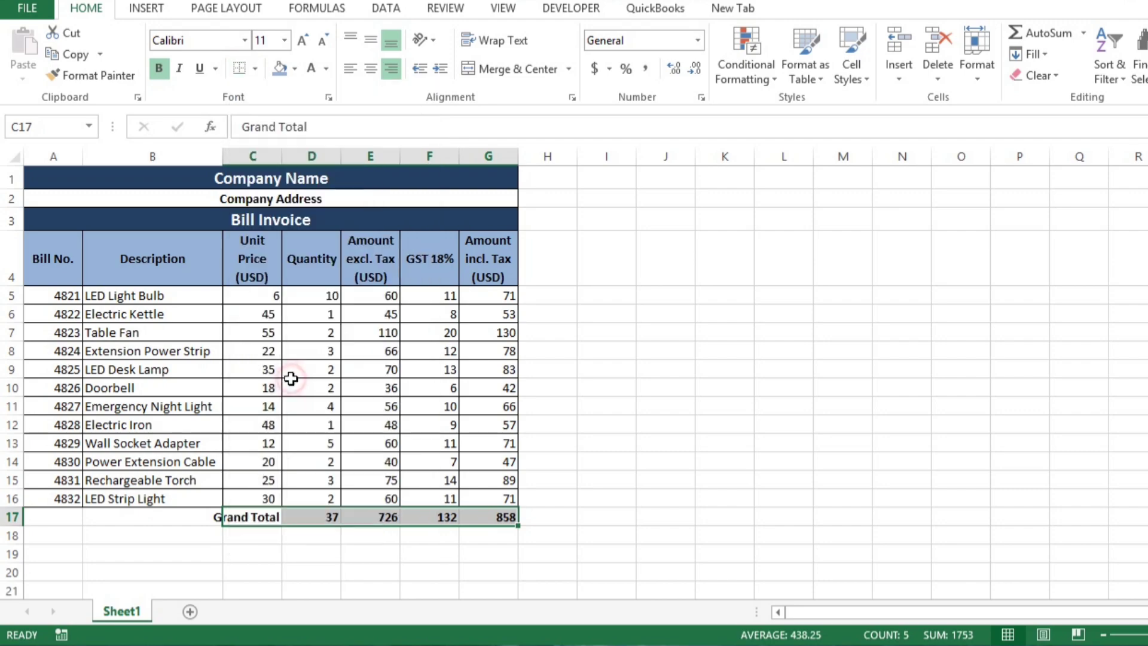
left_click(370, 537)
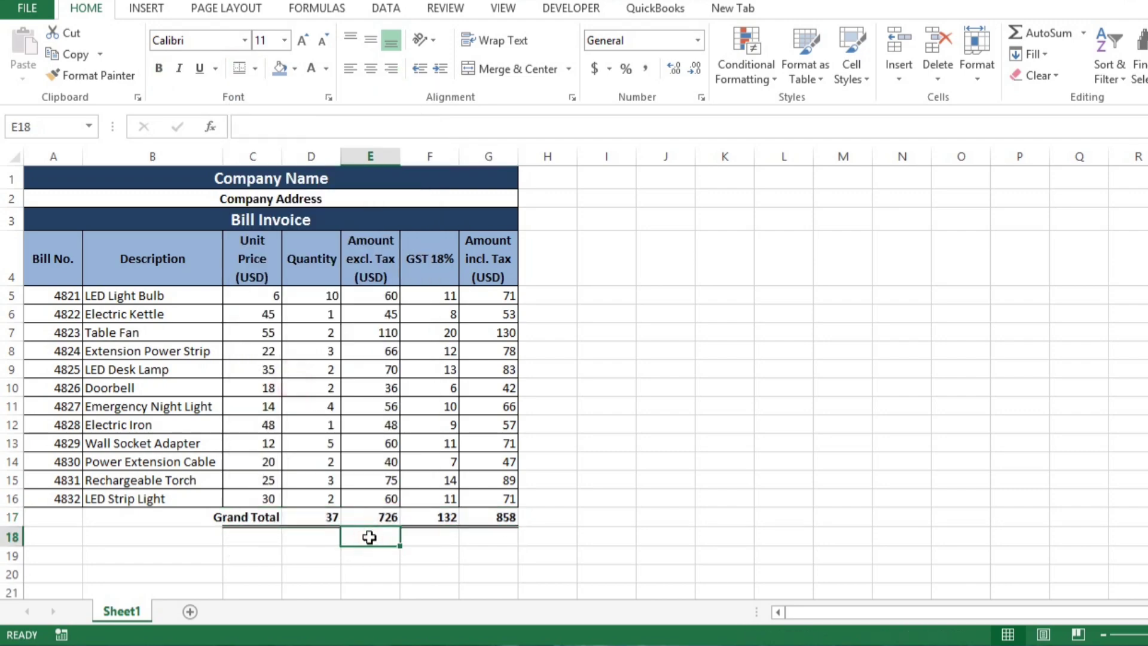